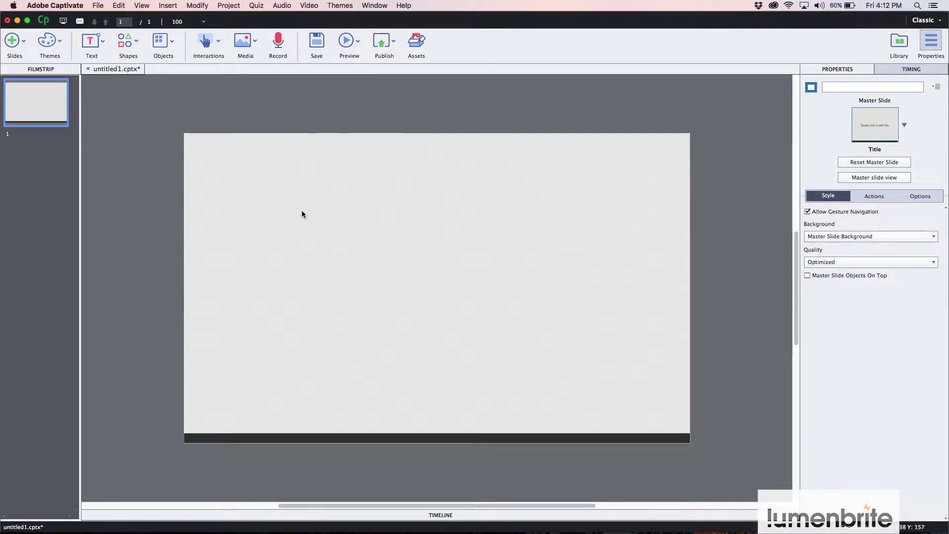
Insert a text caption with its default text on the slide and set its caption type to Adobe Blue
{"action": "left_click", "coordinate": [103, 52]}
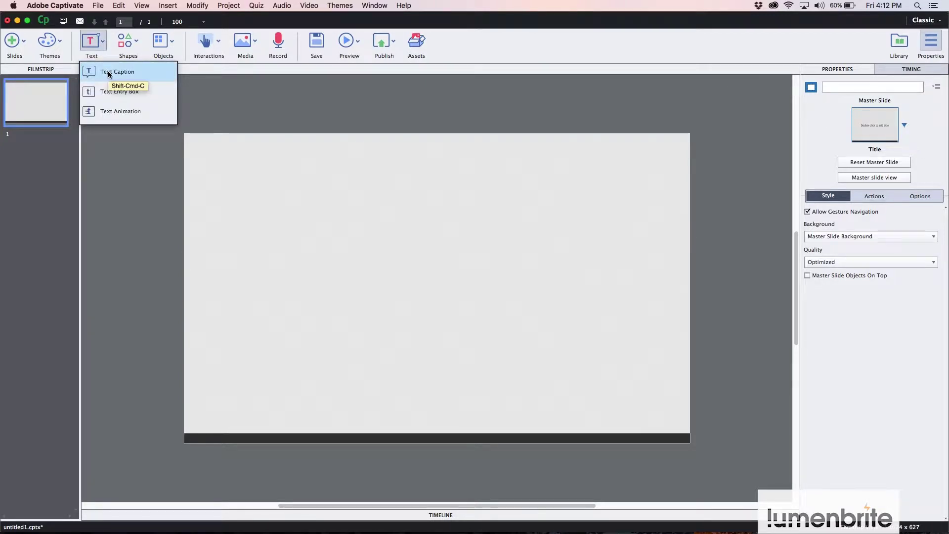
{"action": "left_click", "coordinate": [110, 73]}
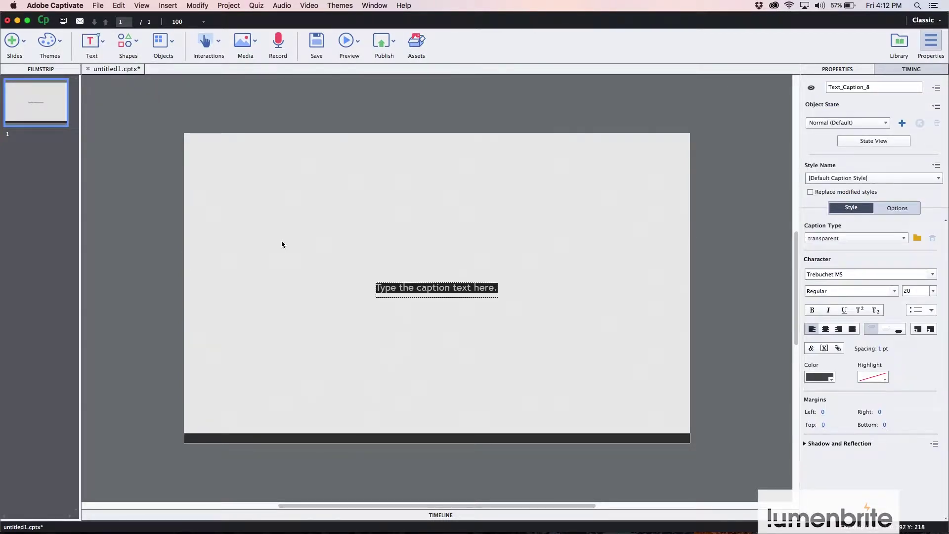
{"action": "left_click", "coordinate": [284, 242]}
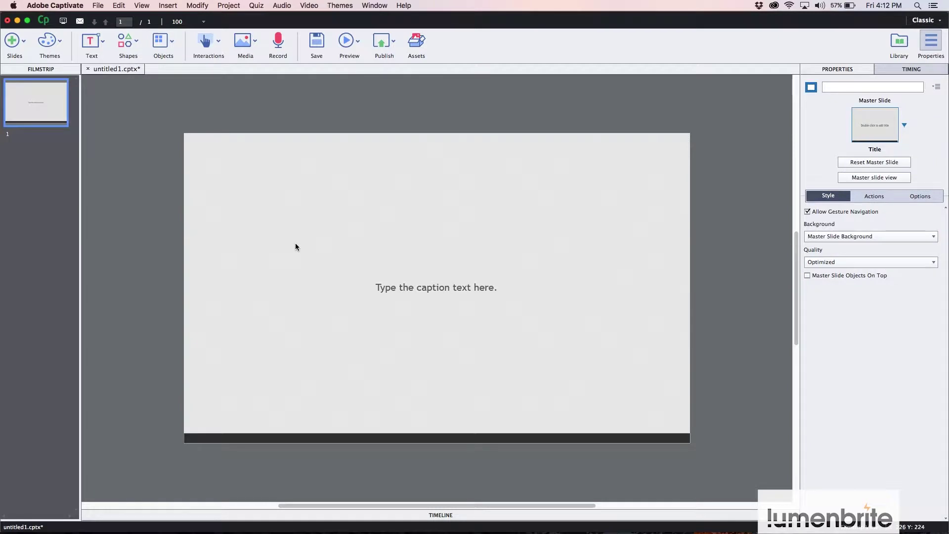
{"action": "left_click", "coordinate": [403, 294]}
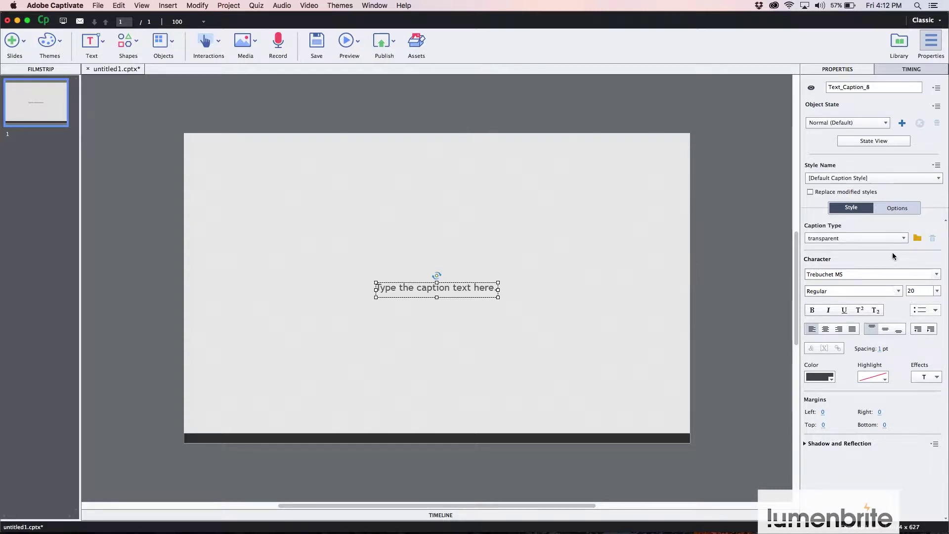
{"action": "left_click", "coordinate": [900, 238]}
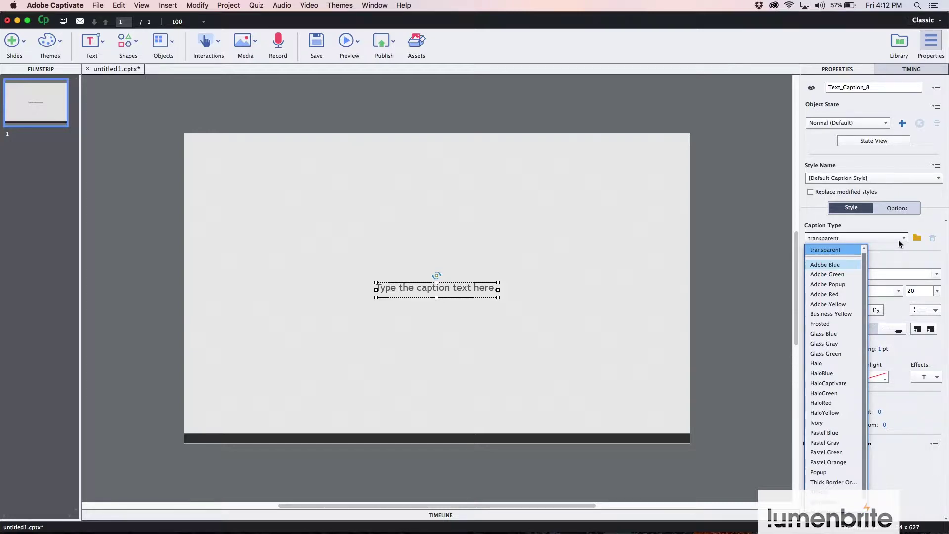
{"action": "left_click", "coordinate": [834, 265]}
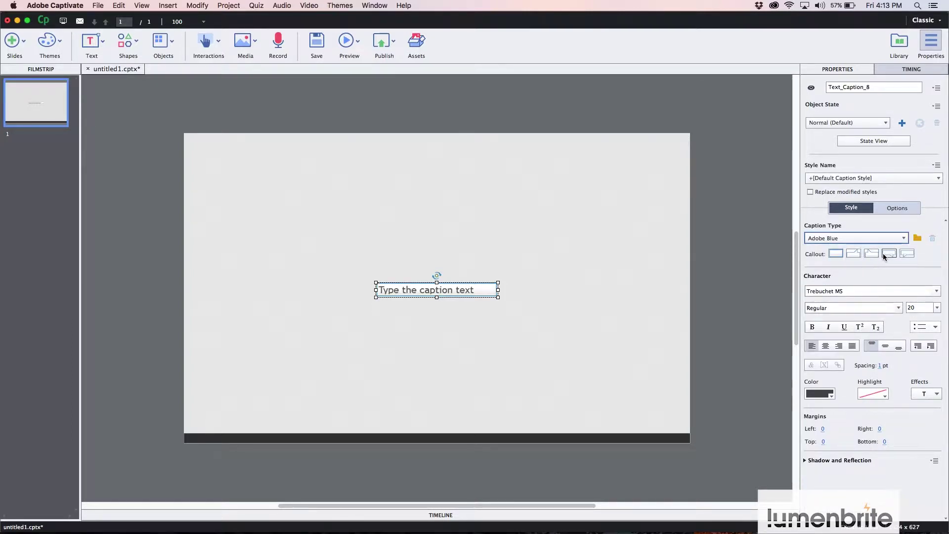
Try each Adobe Blue callout direction on the caption, then return to the plain callout without a pointer
{"action": "left_click", "coordinate": [853, 254]}
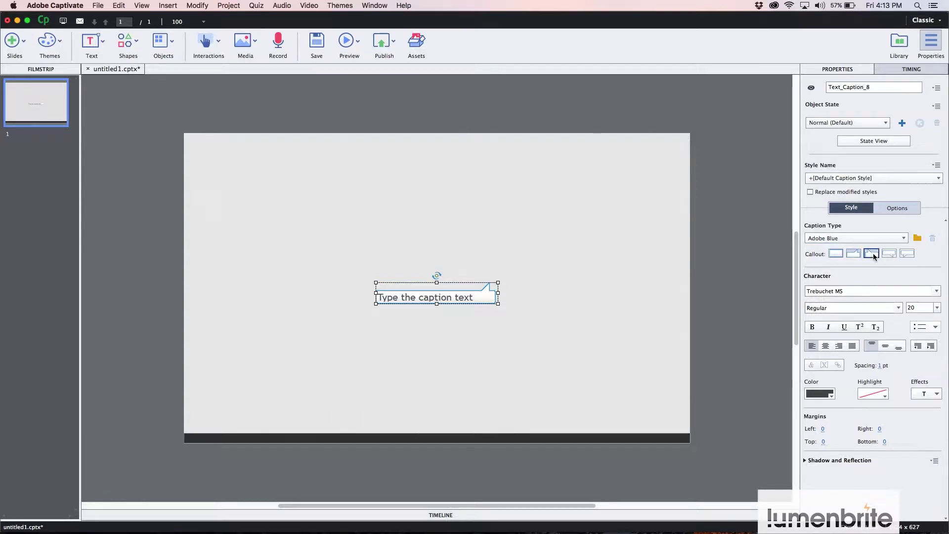
{"action": "left_click", "coordinate": [872, 253]}
{"action": "left_click", "coordinate": [888, 254]}
{"action": "left_click", "coordinate": [906, 254]}
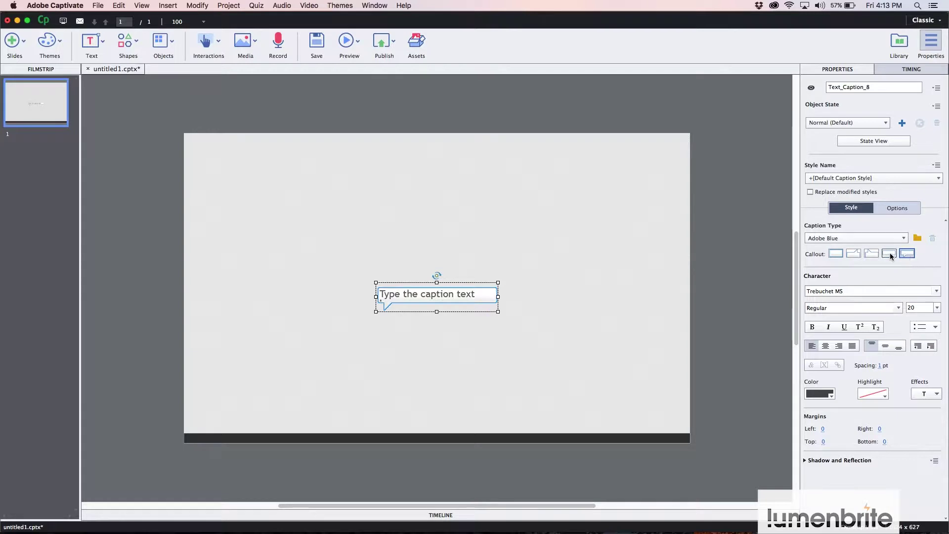
{"action": "left_click", "coordinate": [888, 254]}
{"action": "left_click", "coordinate": [875, 253]}
{"action": "left_click", "coordinate": [850, 254]}
{"action": "left_click", "coordinate": [830, 253]}
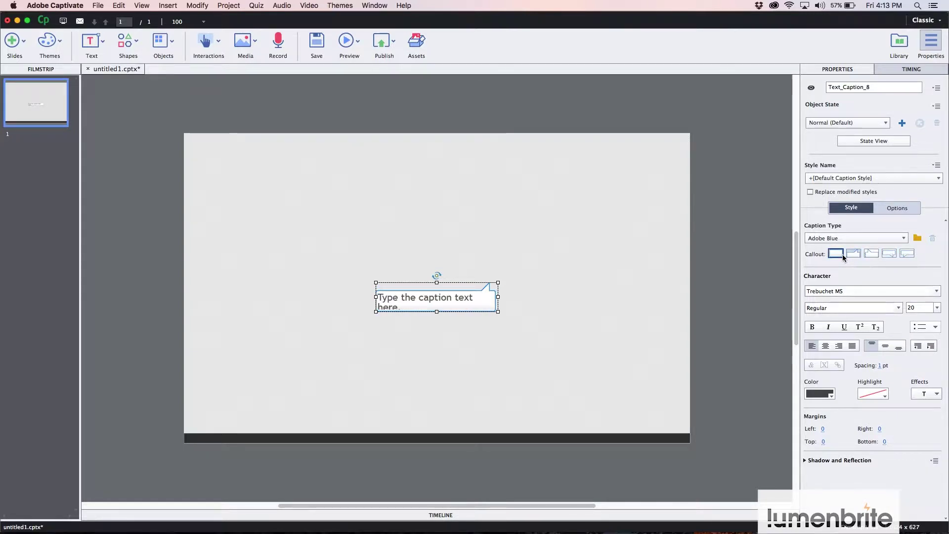
Try the Adobe Popup caption type on the caption, then return it to Adobe Blue
{"action": "left_click", "coordinate": [833, 242]}
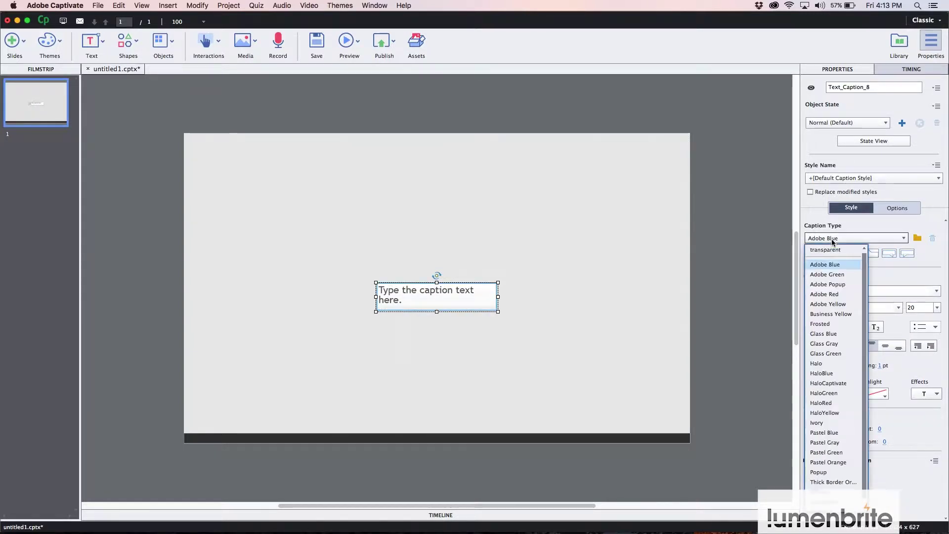
{"action": "left_click", "coordinate": [835, 284]}
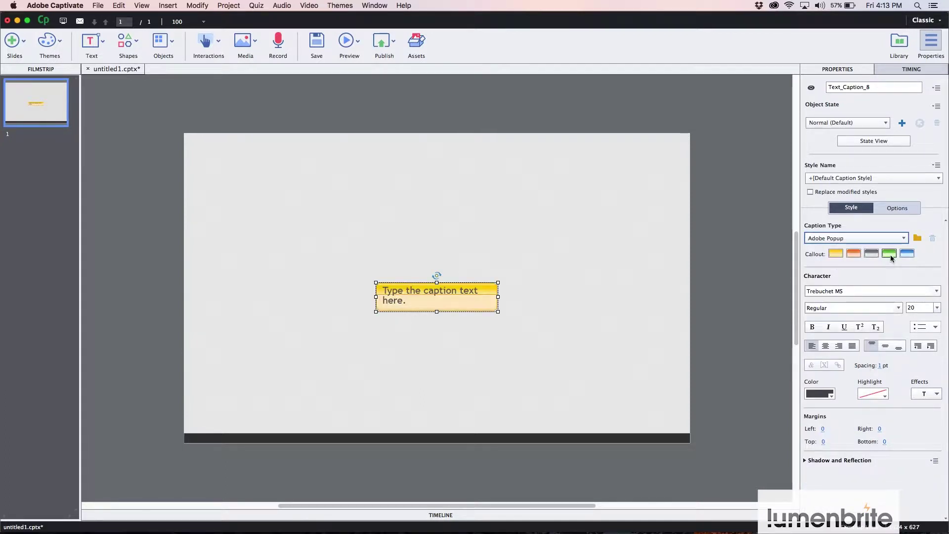
{"action": "left_click", "coordinate": [849, 238]}
{"action": "left_click", "coordinate": [838, 265]}
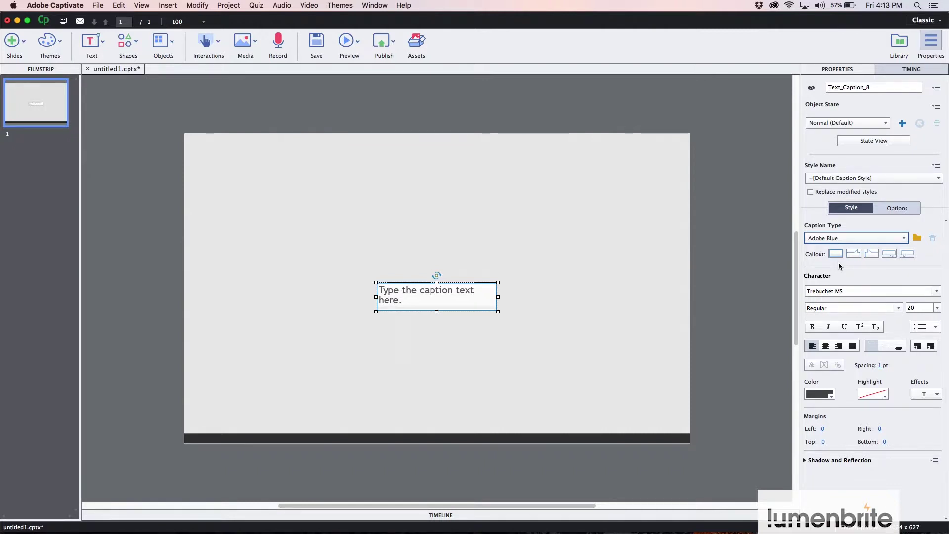
Examine the bitmap files in the Captions folder used for custom caption styles, then close the browser without choosing one
{"action": "left_click", "coordinate": [916, 239]}
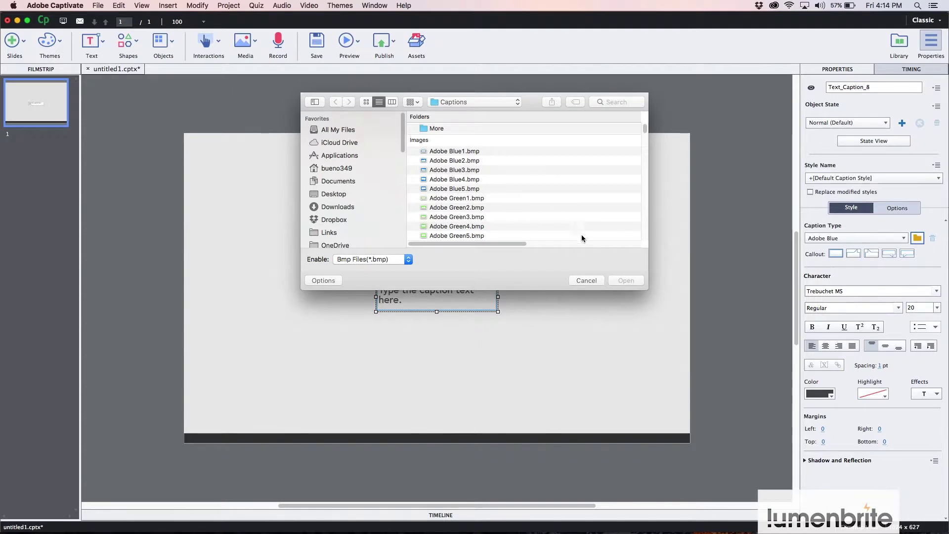
{"action": "left_click", "coordinate": [591, 278]}
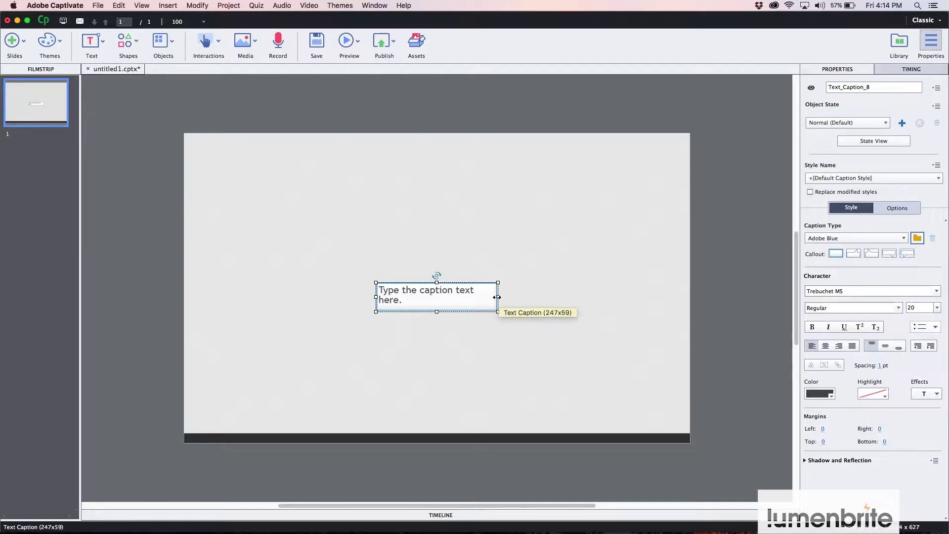
Shrink the text caption to a single word's width, then enlarge it to about 208 x 96 pixels
{"action": "left_click_drag", "start_coordinate": [497, 297], "coordinate": [390, 297]}
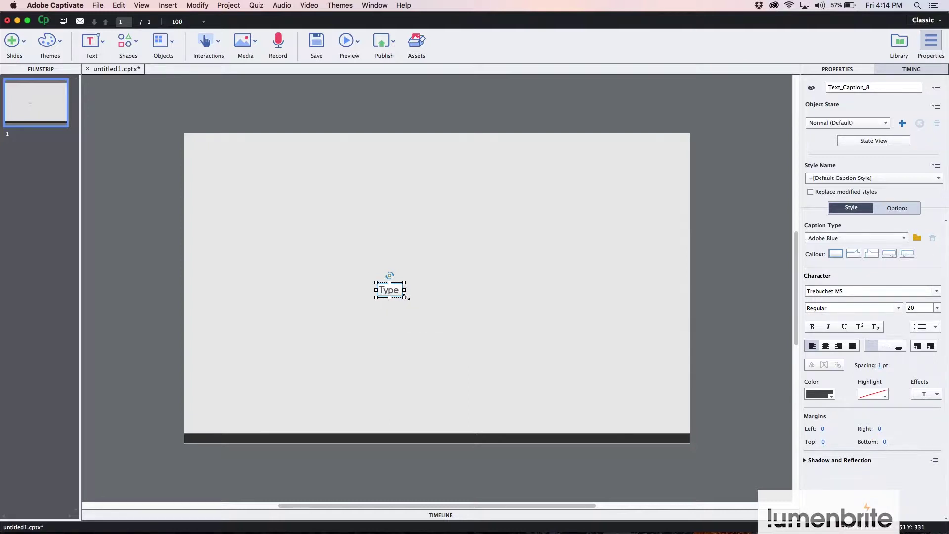
{"action": "left_click_drag", "start_coordinate": [405, 298], "coordinate": [479, 330]}
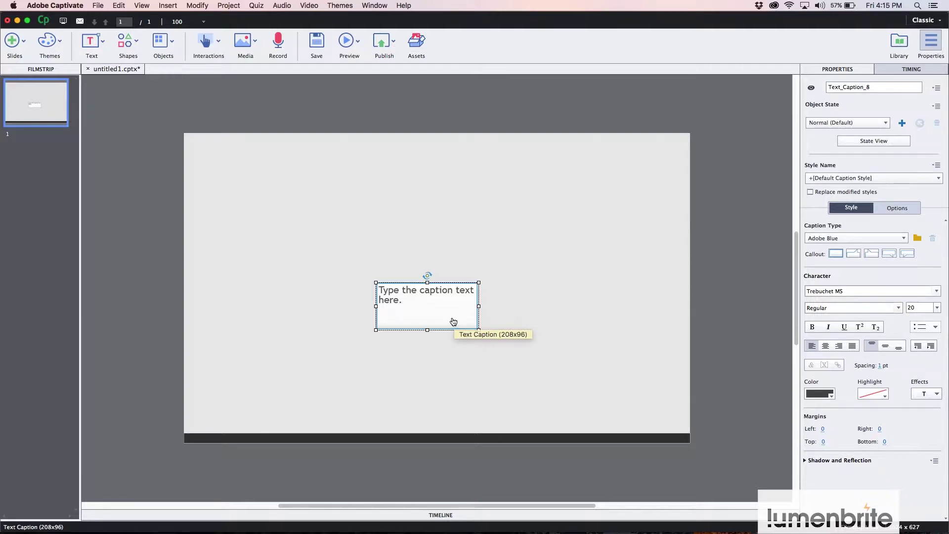
Switch to Photoshop and create a new web document 100 pixels wide and 50 pixels high
{"action": "key", "text": "super+Tab"}
{"action": "key", "text": "super+Tab"}
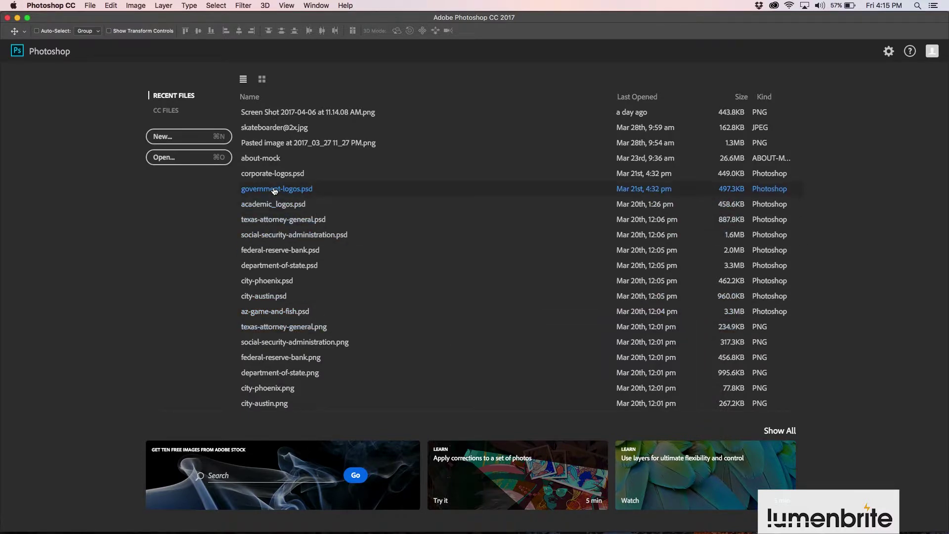
{"action": "left_click", "coordinate": [178, 137]}
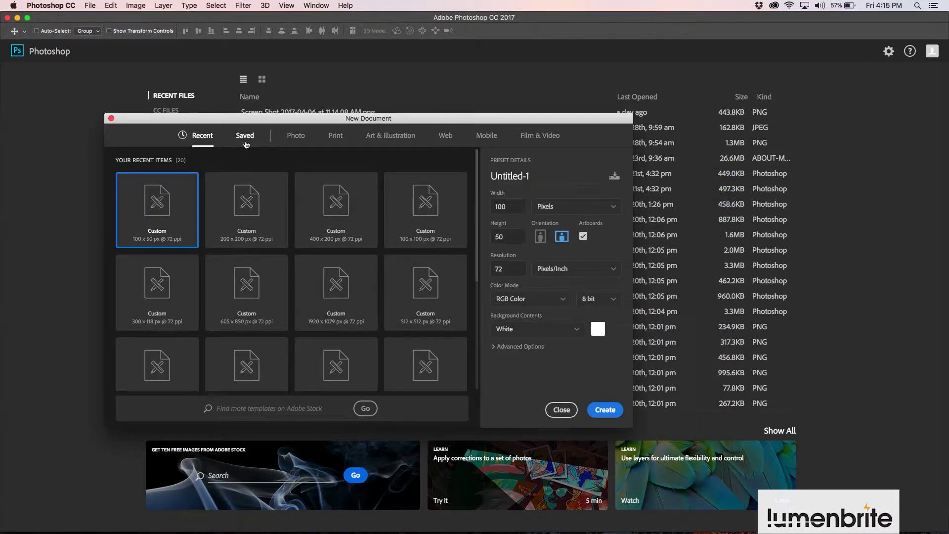
{"action": "left_click", "coordinate": [443, 139]}
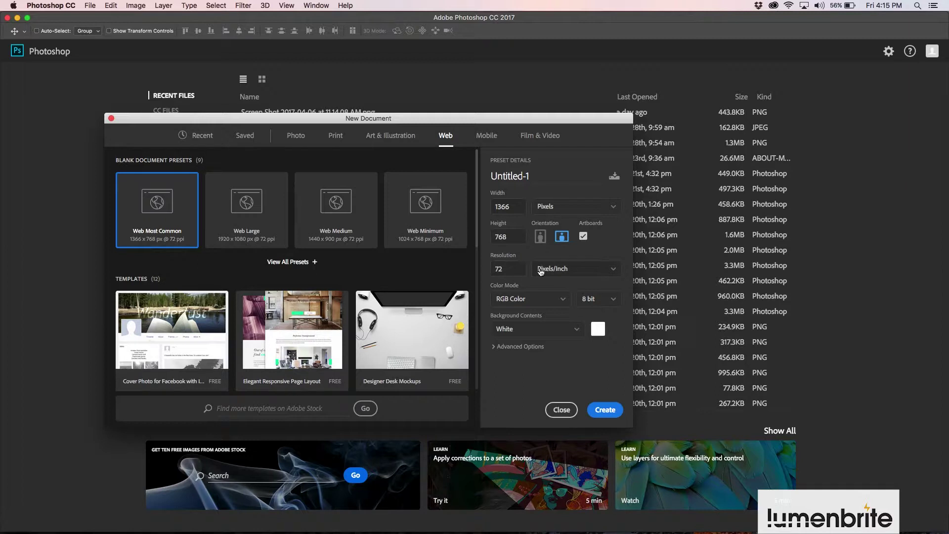
{"action": "double_click", "coordinate": [521, 207]}
{"action": "type", "text": "100"}
{"action": "key", "text": "Tab"}
{"action": "type", "text": "5"}
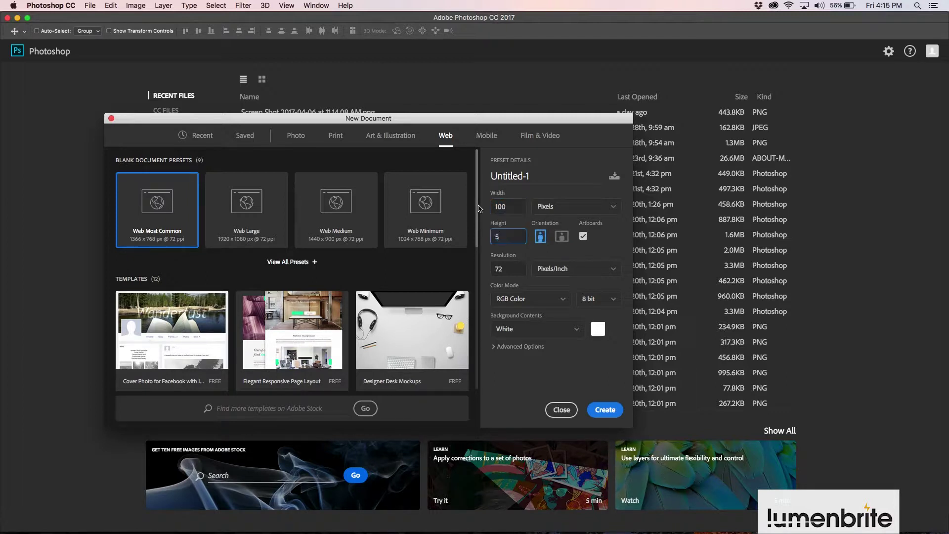
{"action": "type", "text": "0"}
{"action": "left_click", "coordinate": [605, 410]}
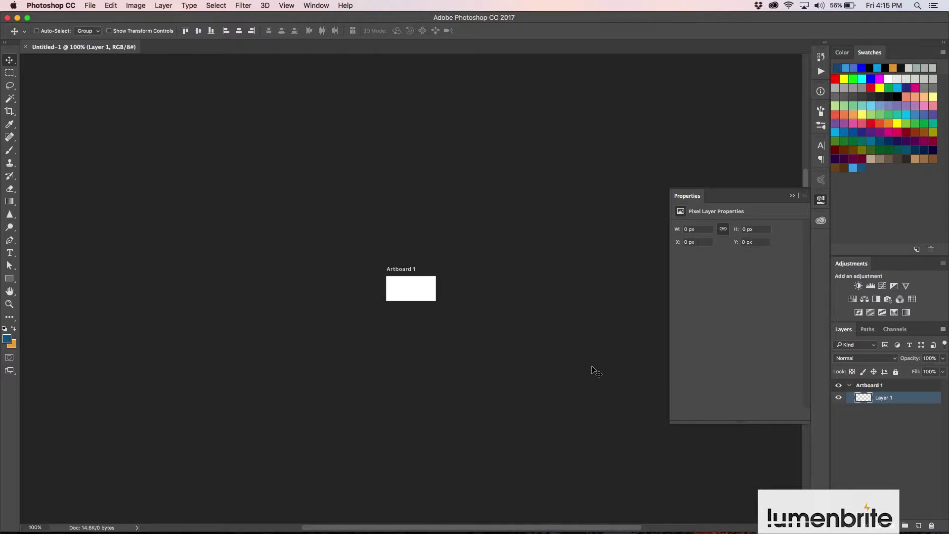
Rename the artboard's only layer as bg
{"action": "key", "text": "super"}
{"action": "key", "text": "super+equal"}
{"action": "key", "text": "super+equal"}
{"action": "key", "text": "super+equal"}
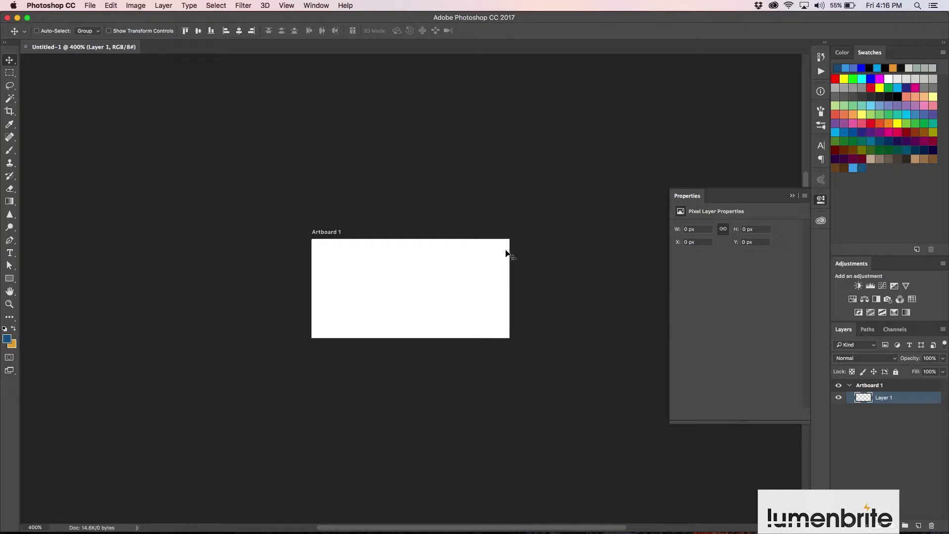
{"action": "double_click", "coordinate": [890, 399]}
{"action": "type", "text": "bg"}
{"action": "key", "text": "Return"}
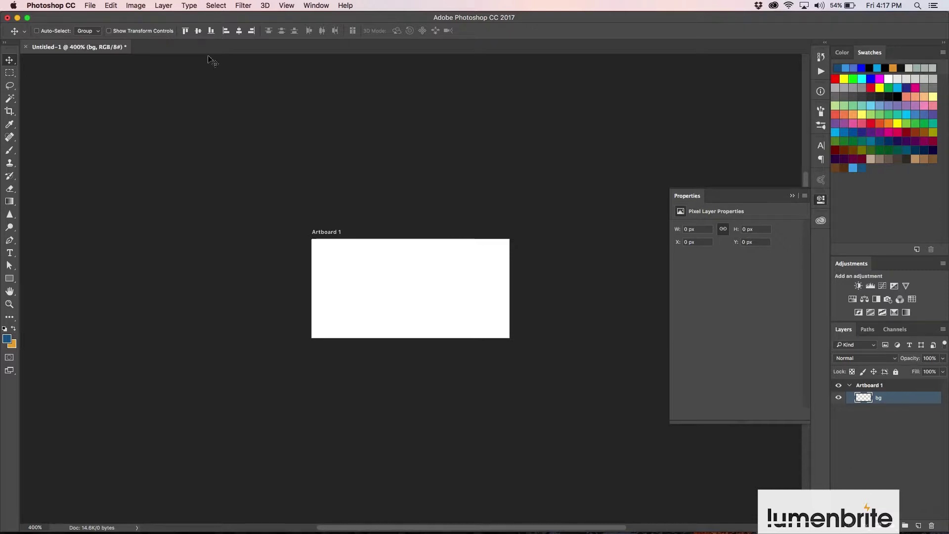
Fill the bg layer with the light blue color a4d5f7 at 100% opacity in Normal mode
{"action": "left_click", "coordinate": [106, 6]}
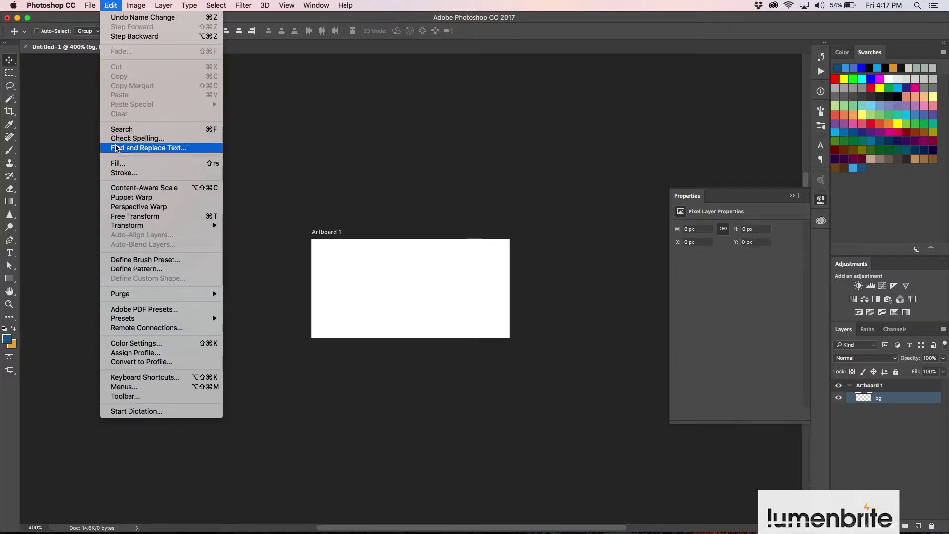
{"action": "left_click", "coordinate": [120, 164]}
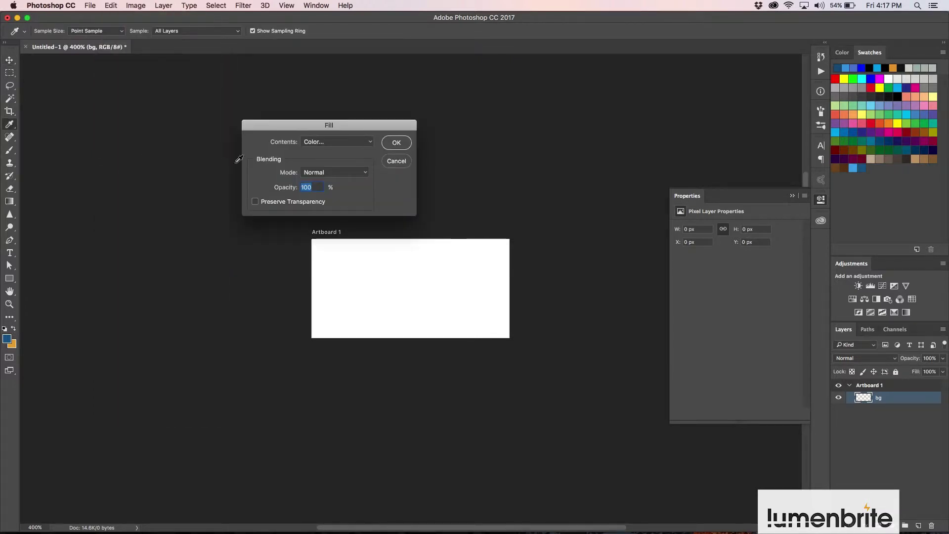
{"action": "left_click", "coordinate": [328, 144]}
{"action": "left_click", "coordinate": [329, 143]}
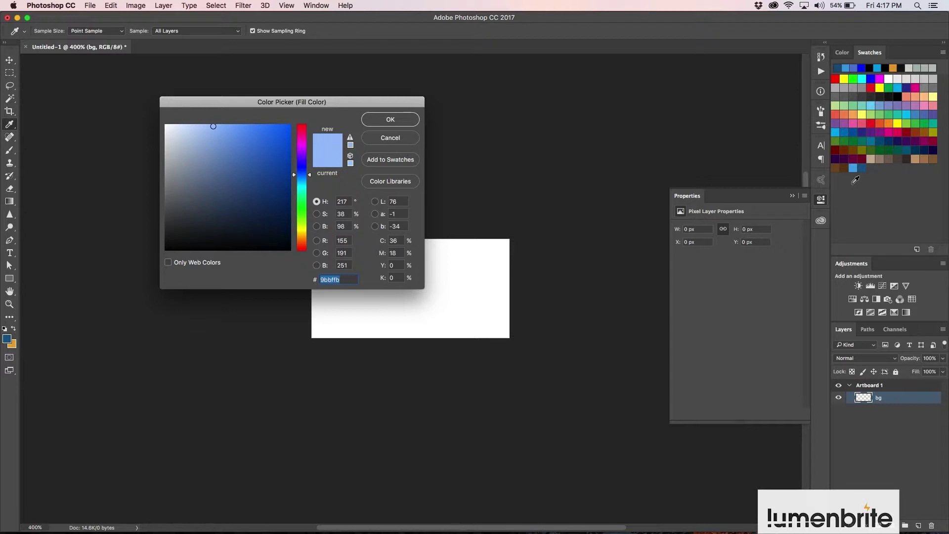
{"action": "left_click", "coordinate": [855, 169]}
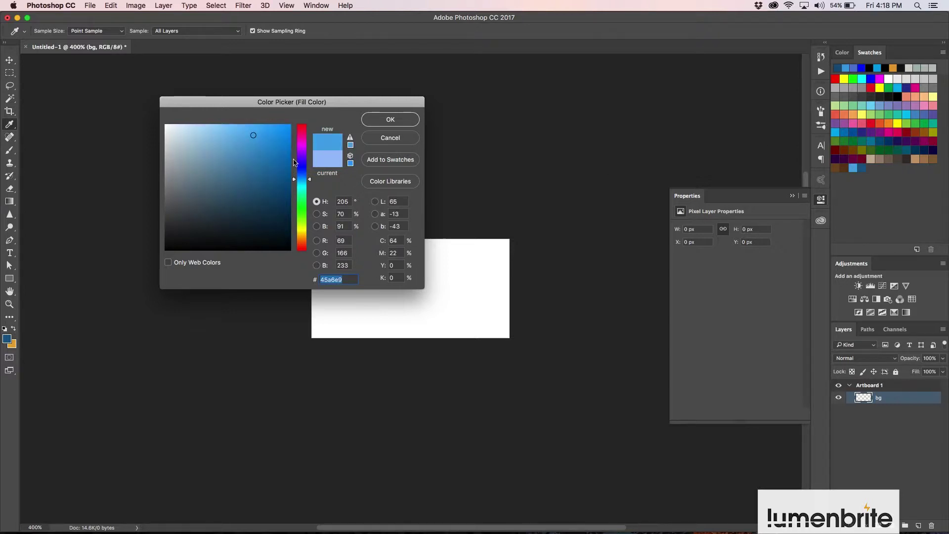
{"action": "left_click", "coordinate": [208, 128]}
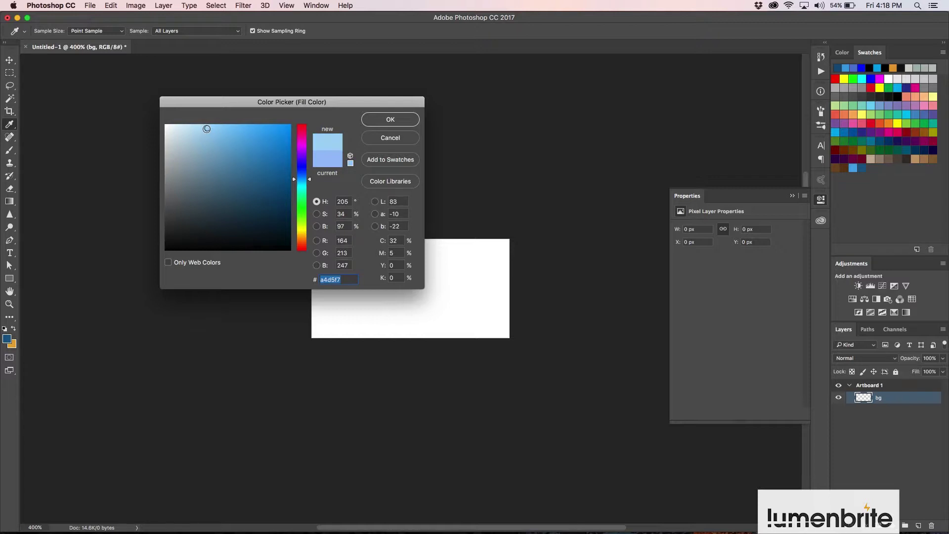
{"action": "left_click", "coordinate": [383, 121]}
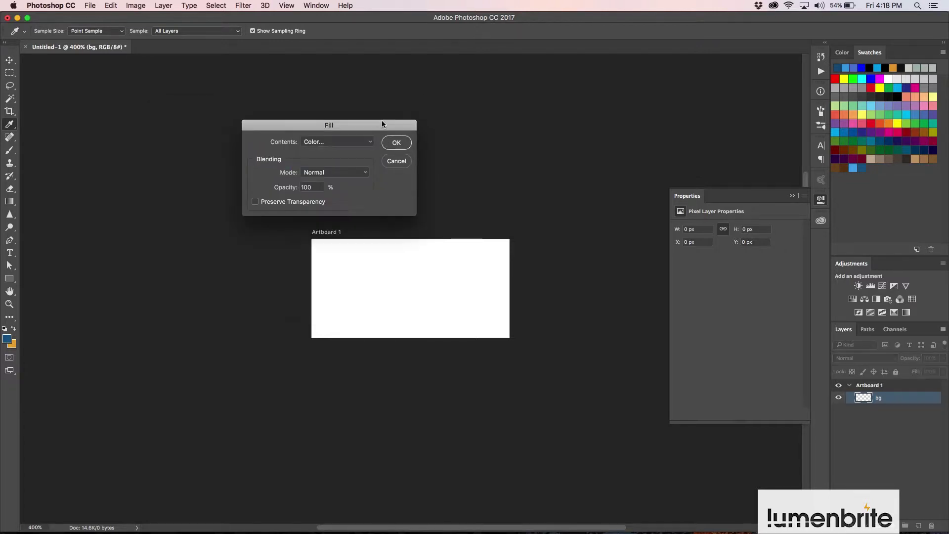
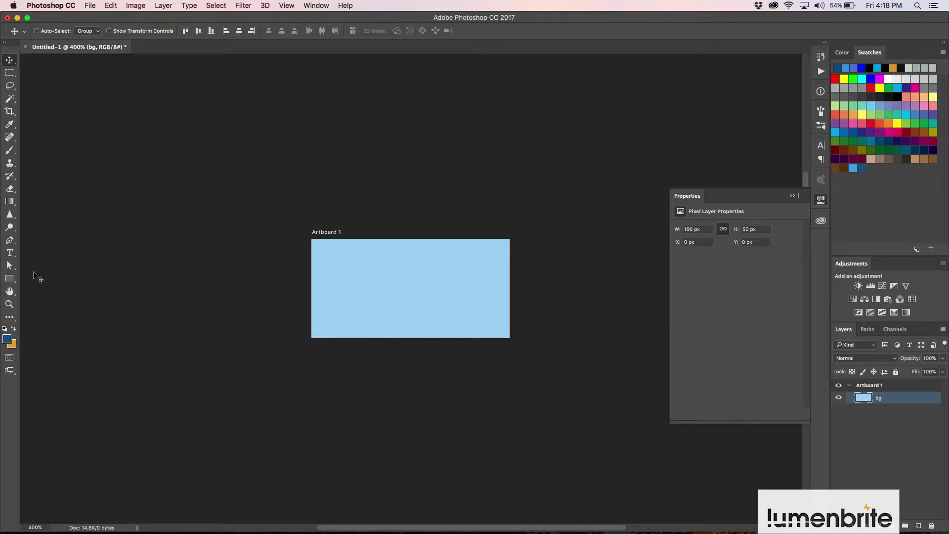
Draw a rectangle about 93 x 43 px just inside the artboard's edges and fill it with white
{"action": "left_click", "coordinate": [10, 278]}
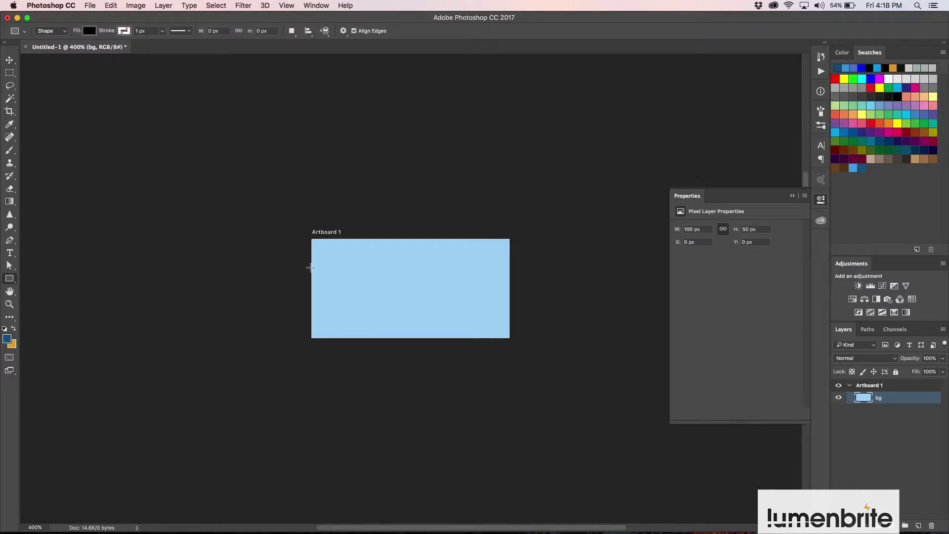
{"action": "left_click_drag", "start_coordinate": [319, 246], "coordinate": [501, 329]}
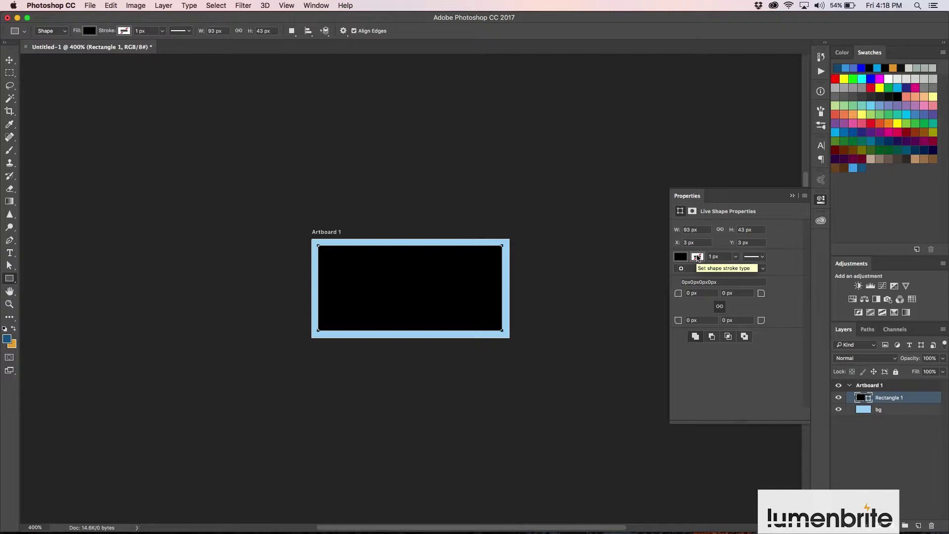
{"action": "left_click", "coordinate": [681, 258]}
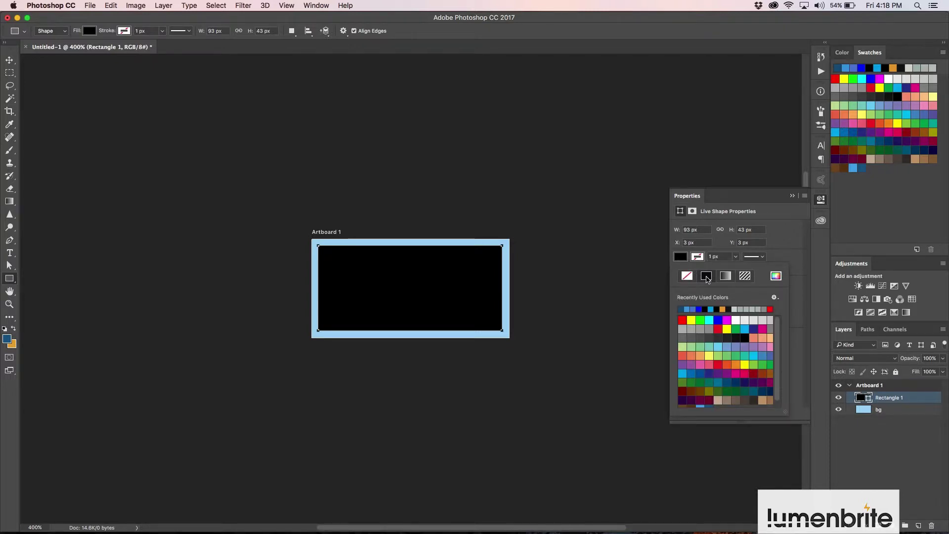
{"action": "left_click", "coordinate": [735, 319]}
Apply a dark blue stroke to the white rectangle
{"action": "left_click", "coordinate": [698, 258]}
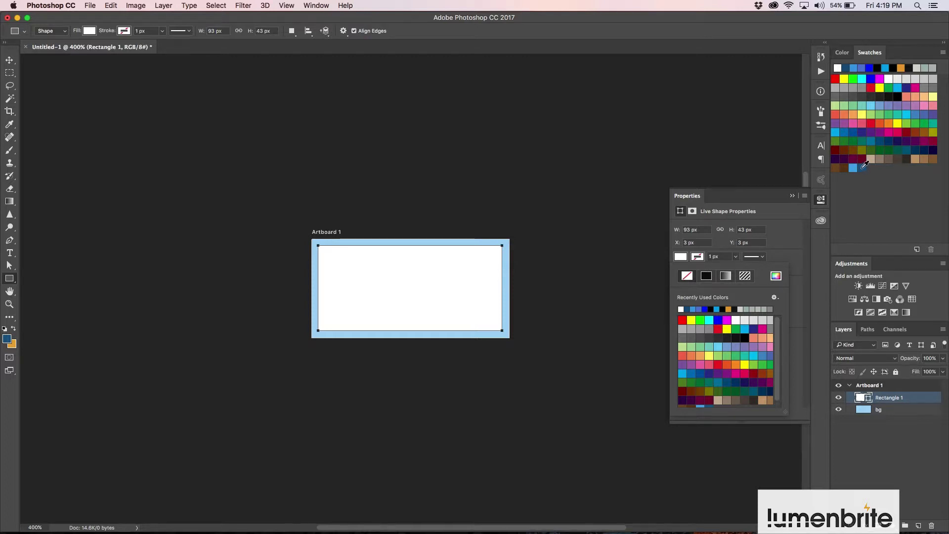
{"action": "left_click", "coordinate": [862, 168]}
{"action": "left_click", "coordinate": [697, 257]}
{"action": "left_click", "coordinate": [708, 403]}
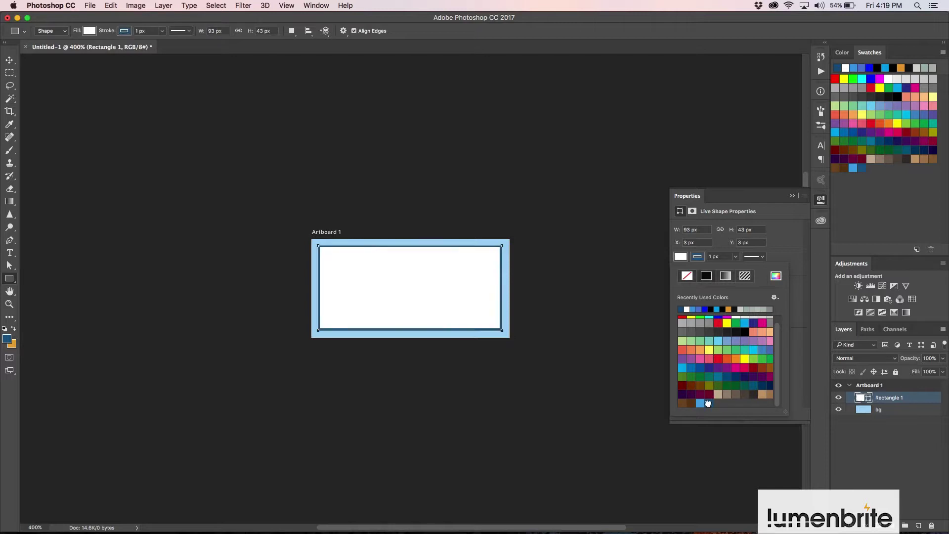
Round all four corners of the white rectangle with a 3 px radius
{"action": "left_click", "coordinate": [730, 259]}
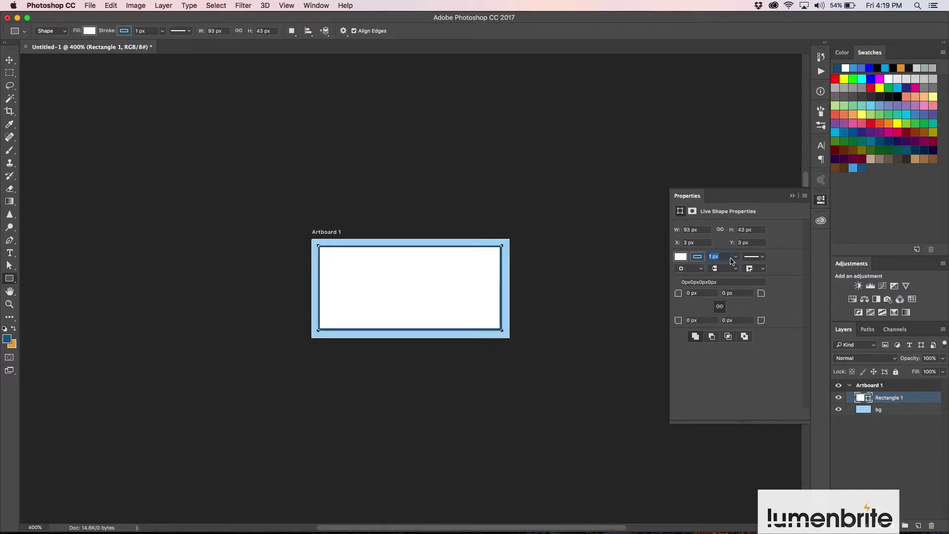
{"action": "left_click", "coordinate": [702, 293]}
{"action": "type", "text": "3"}
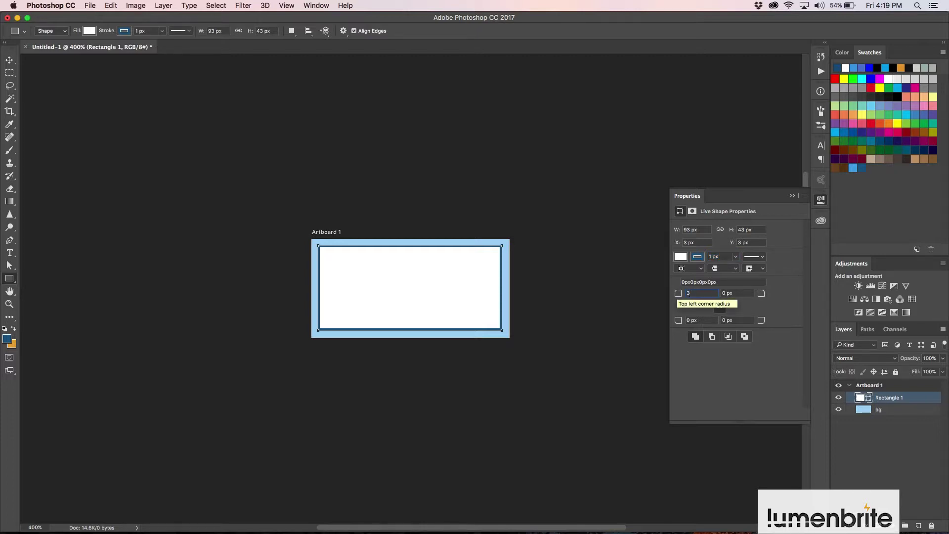
{"action": "key", "text": "Tab"}
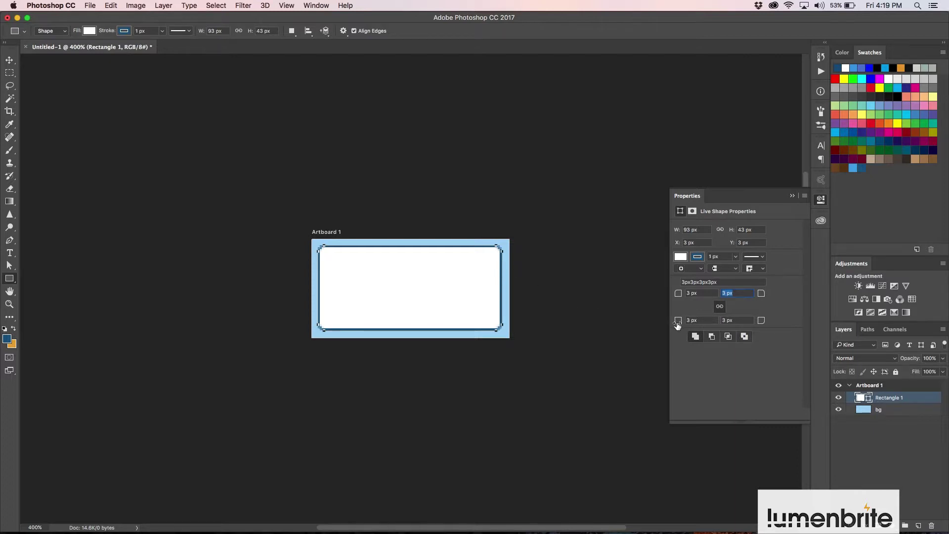
{"action": "key", "text": "BackSpace"}
{"action": "key", "text": "Return"}
{"action": "key", "text": "Return"}
{"action": "left_click", "coordinate": [613, 302]}
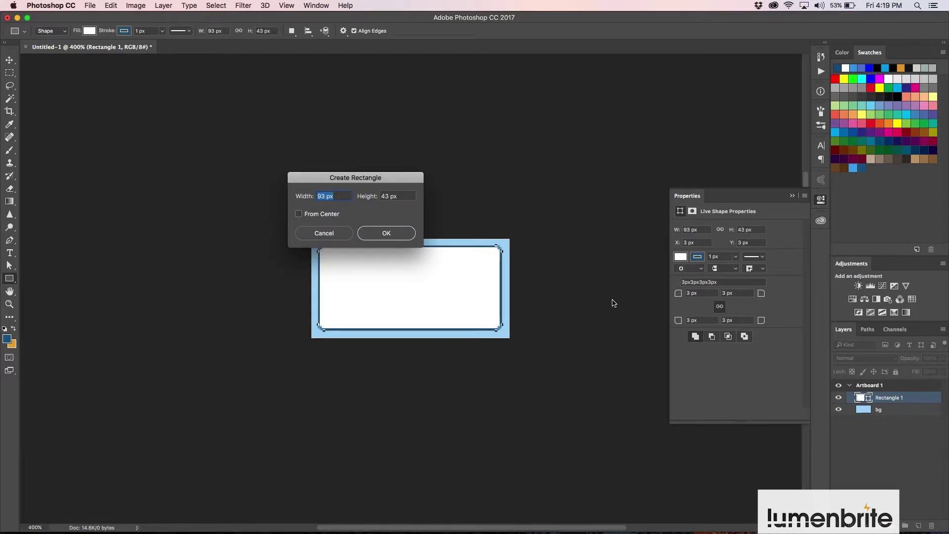
{"action": "key", "text": "Escape"}
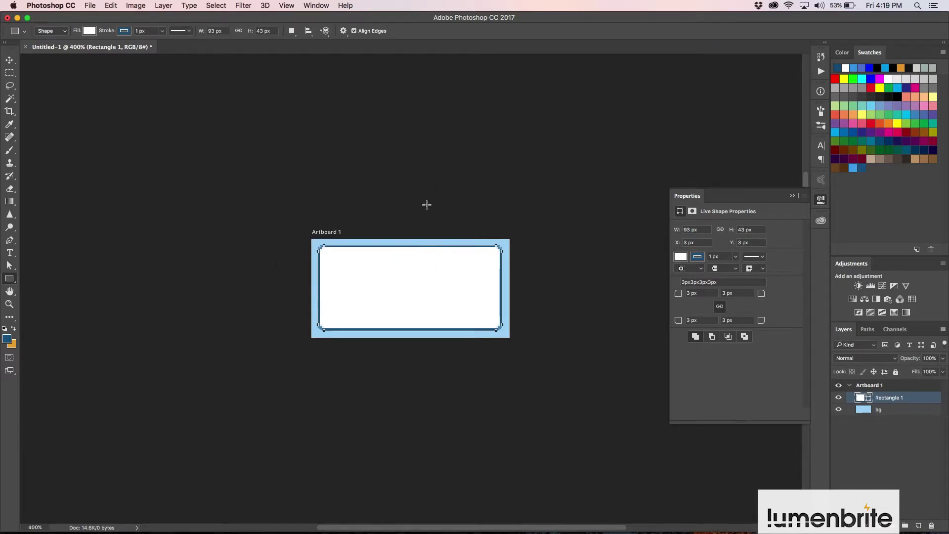
{"action": "left_click", "coordinate": [10, 60]}
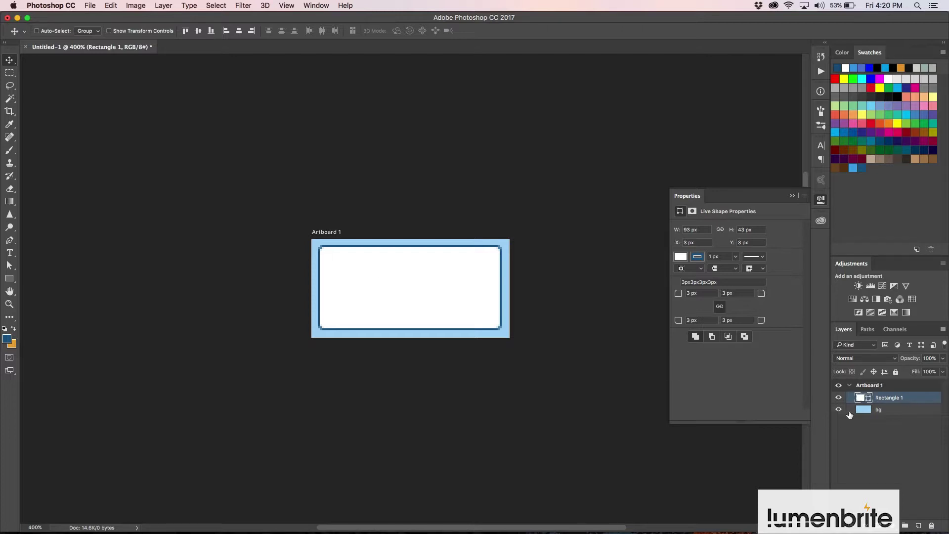
Rename the artboard as Cool-Blue-1
{"action": "double_click", "coordinate": [876, 387]}
{"action": "type", "text": "C"}
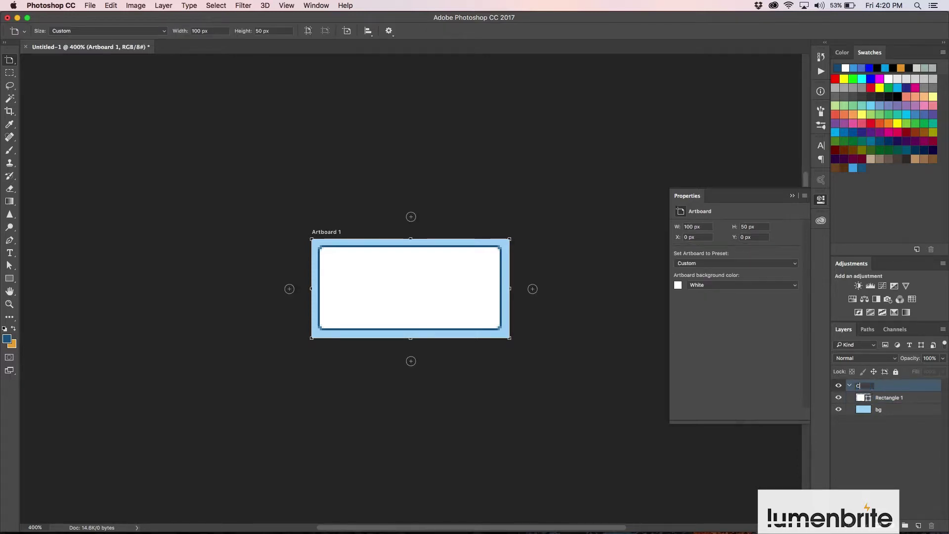
{"action": "type", "text": "ool-Blue-1"}
{"action": "key", "text": "Return"}
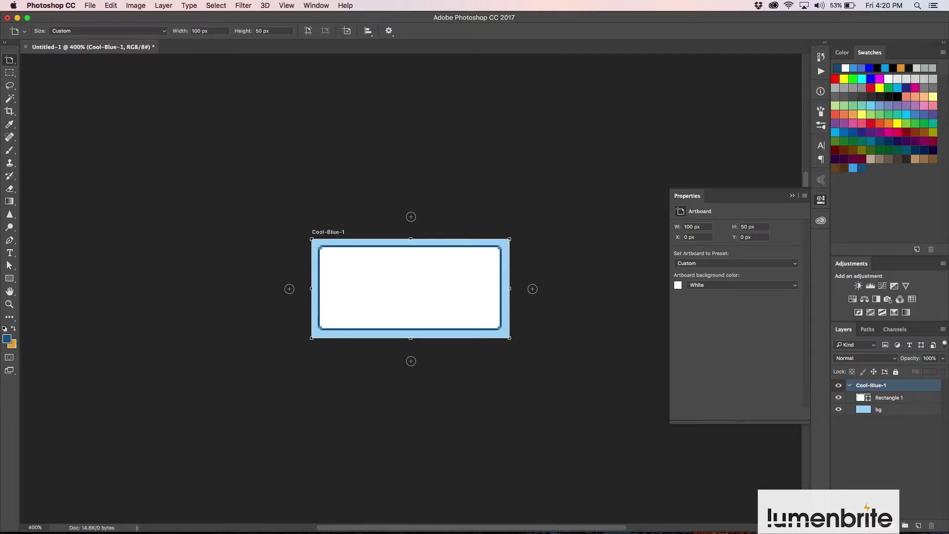
Duplicate the Cool-Blue-1 artboard within the same document as Cool-Blue-2
{"action": "right_click", "coordinate": [894, 388]}
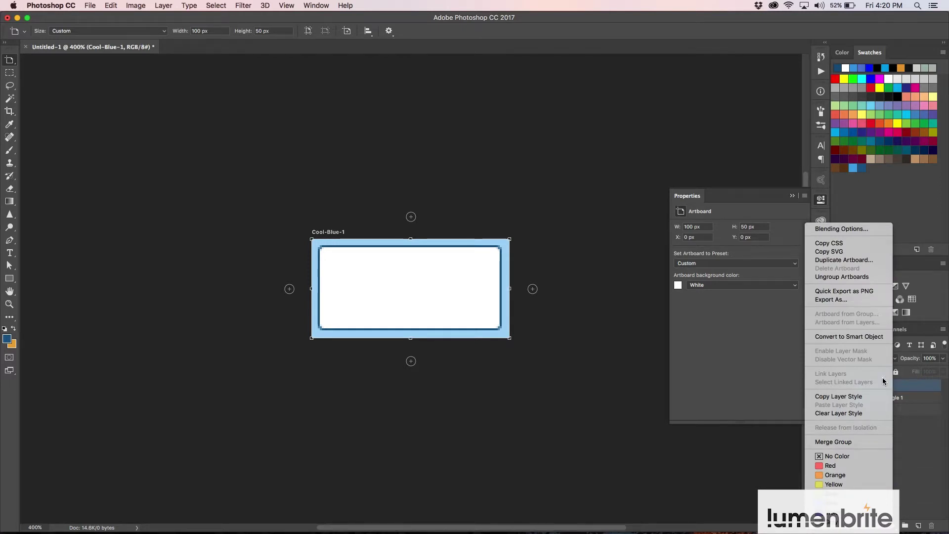
{"action": "left_click", "coordinate": [859, 265]}
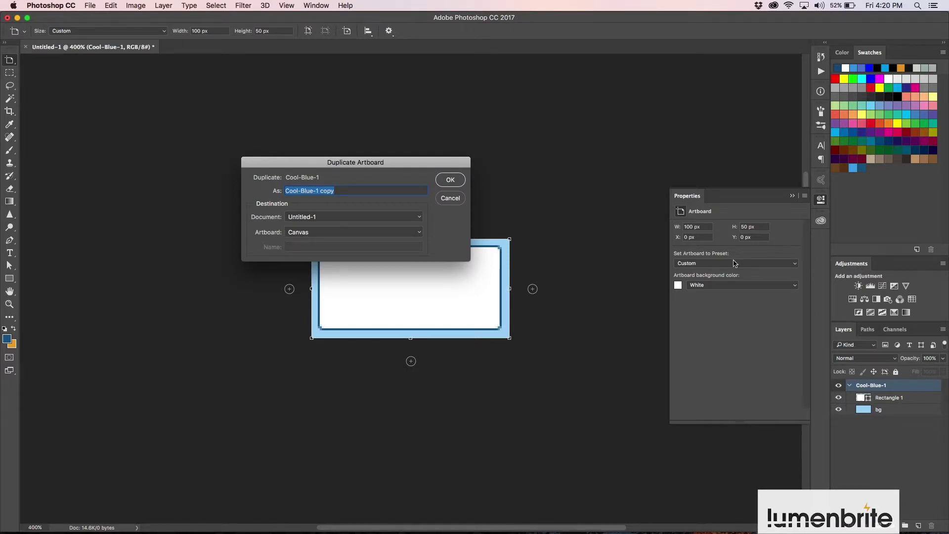
{"action": "key", "text": "Right"}
{"action": "key", "text": "BackSpace"}
{"action": "key", "text": "BackSpace"}
{"action": "key", "text": "BackSpace"}
{"action": "key", "text": "BackSpace"}
{"action": "key", "text": "BackSpace"}
{"action": "key", "text": "BackSpace"}
{"action": "type", "text": "2"}
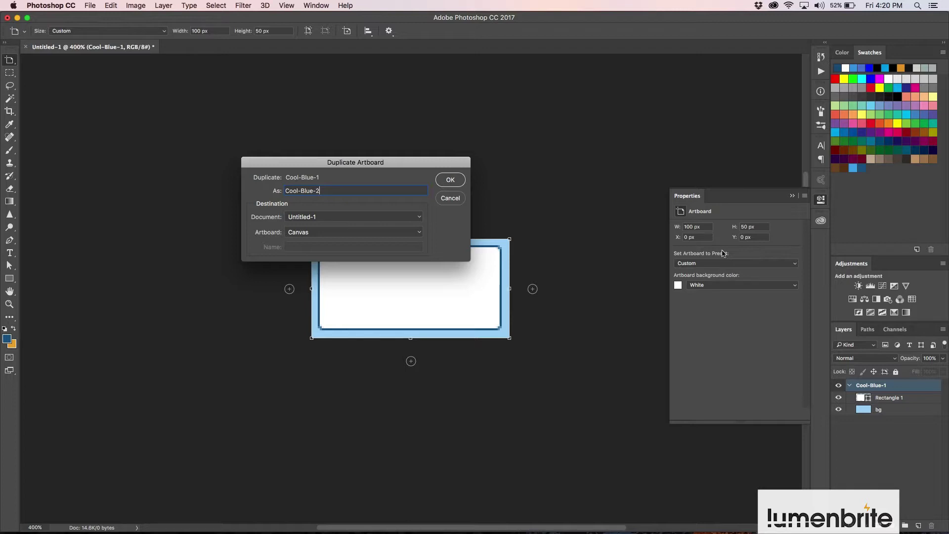
{"action": "left_click", "coordinate": [446, 184]}
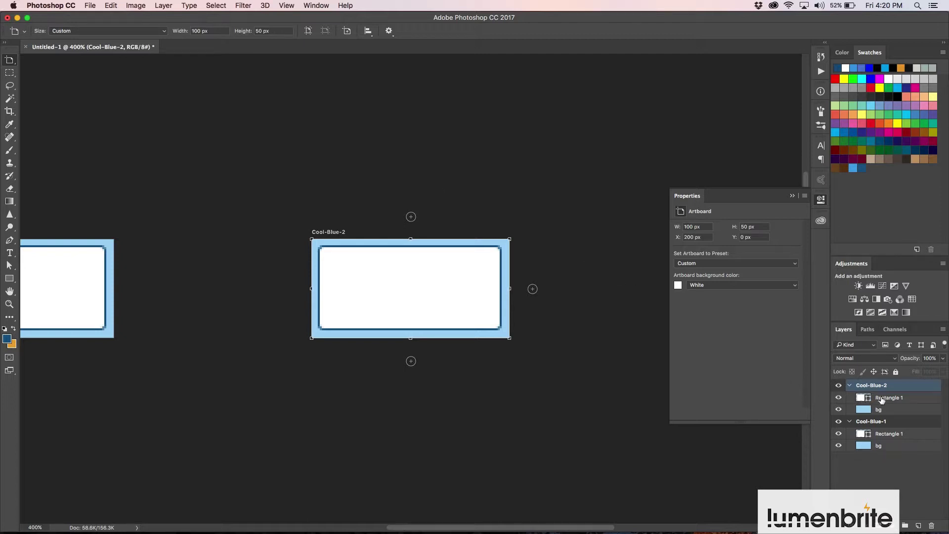
Raise the bottom edge of the Cool-Blue-2 rectangle by 5 px, making it 38 px high while keeping its rounded corners
{"action": "left_click", "coordinate": [860, 398]}
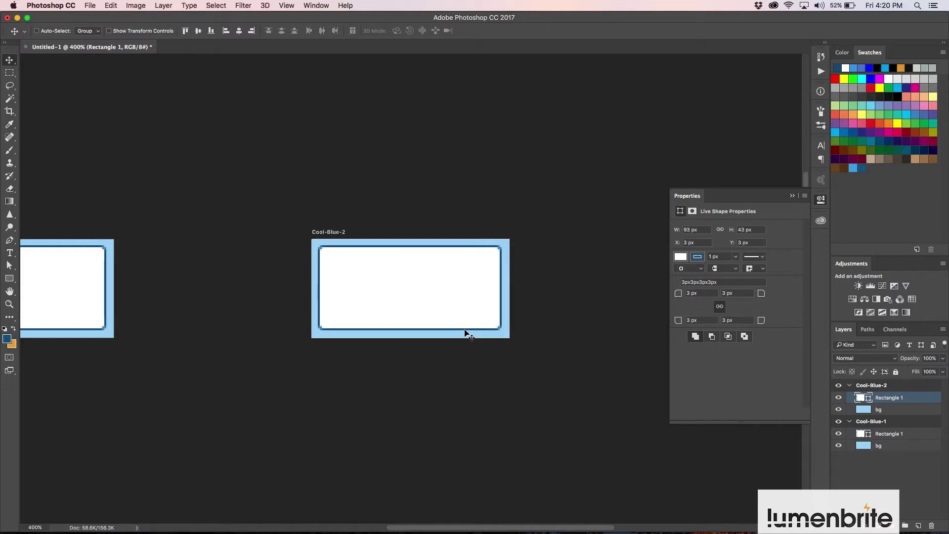
{"action": "left_click", "coordinate": [10, 270]}
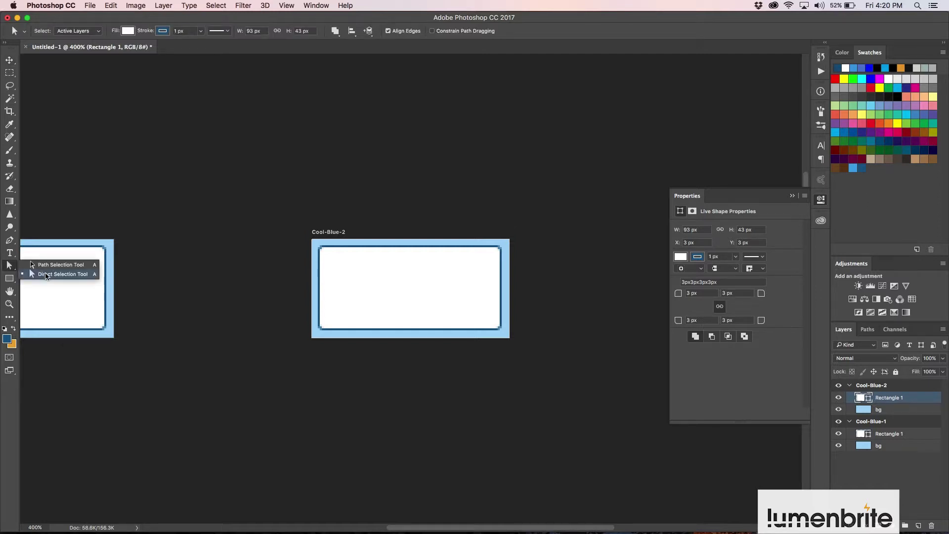
{"action": "left_click", "coordinate": [45, 276]}
{"action": "left_click_drag", "start_coordinate": [303, 313], "coordinate": [524, 364]}
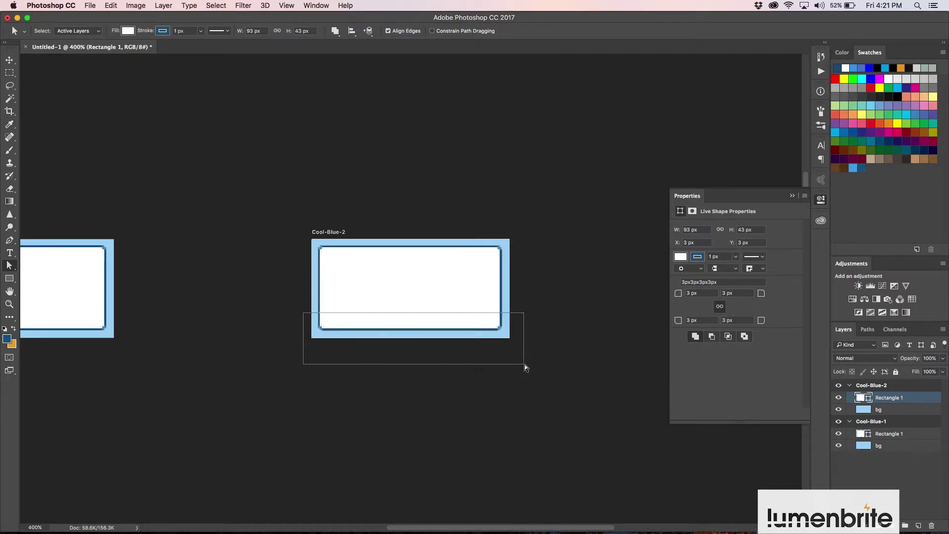
{"action": "left_click_drag", "start_coordinate": [524, 364], "coordinate": [524, 363]}
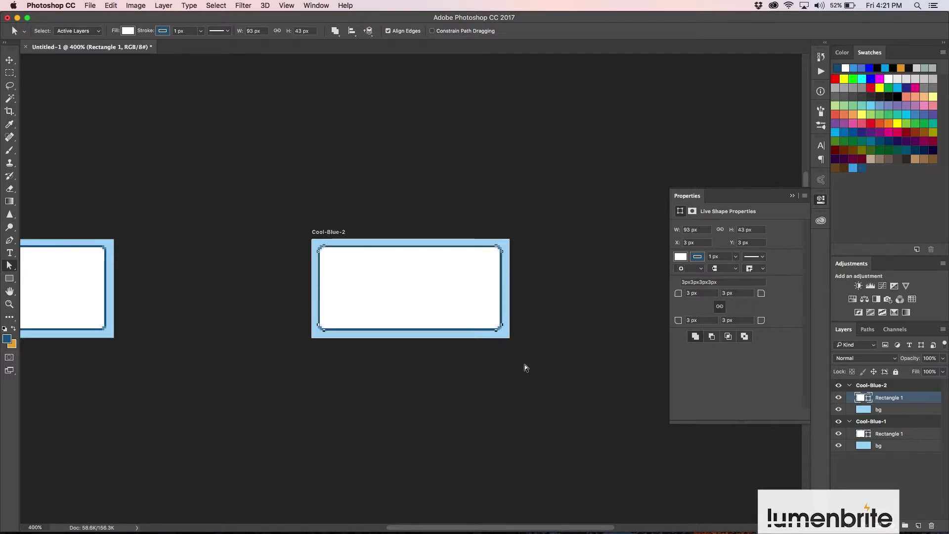
{"action": "key", "text": "Up"}
{"action": "key", "text": "Up"}
{"action": "key", "text": "Up"}
{"action": "key", "text": "Up"}
{"action": "key", "text": "Up"}
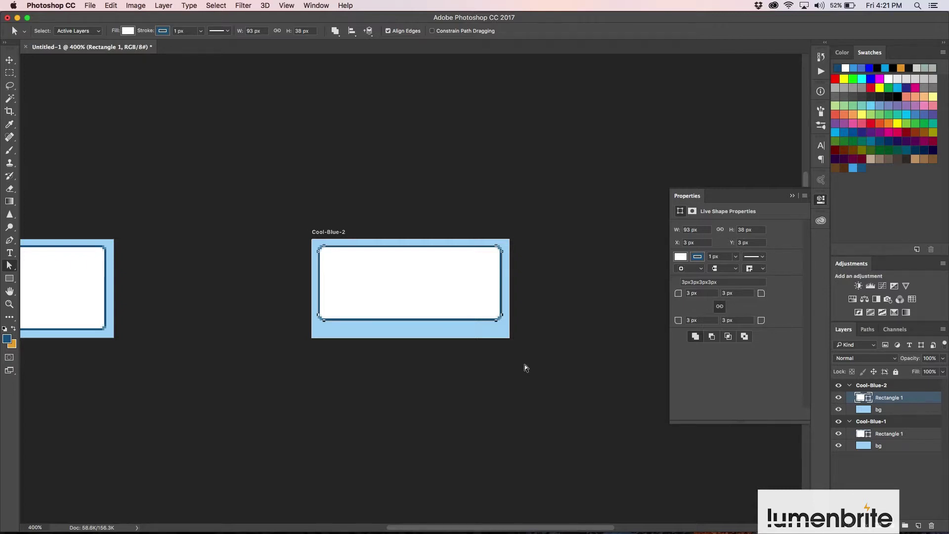
{"action": "left_click", "coordinate": [505, 367]}
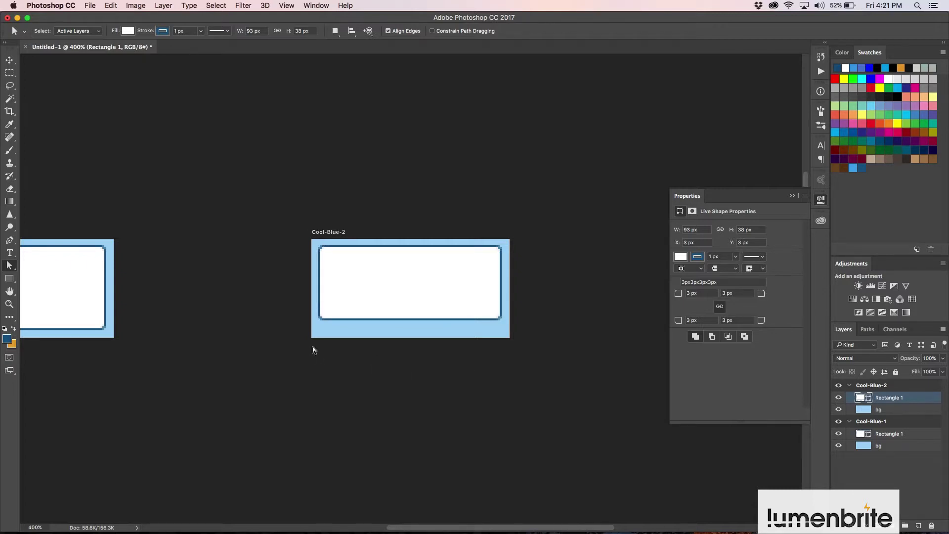
Add three closely spaced anchor points on the rectangle's bottom edge, near its right corner
{"action": "left_click", "coordinate": [14, 242]}
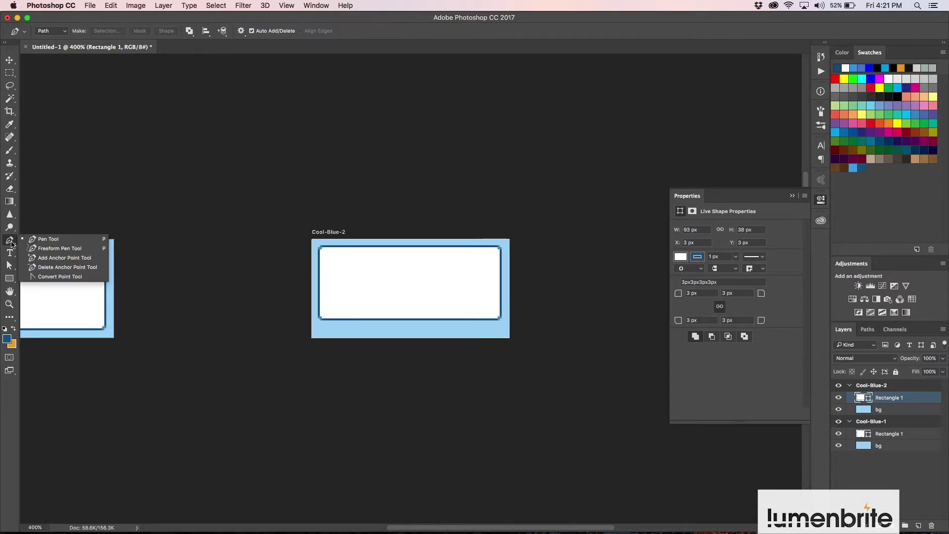
{"action": "left_click", "coordinate": [41, 258]}
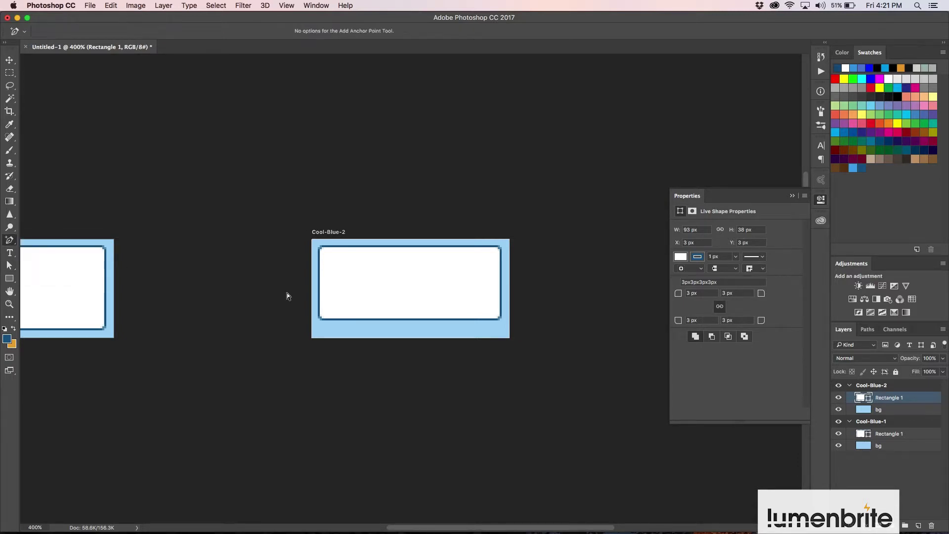
{"action": "left_click", "coordinate": [455, 320]}
{"action": "left_click", "coordinate": [470, 320]}
{"action": "left_click", "coordinate": [483, 320]}
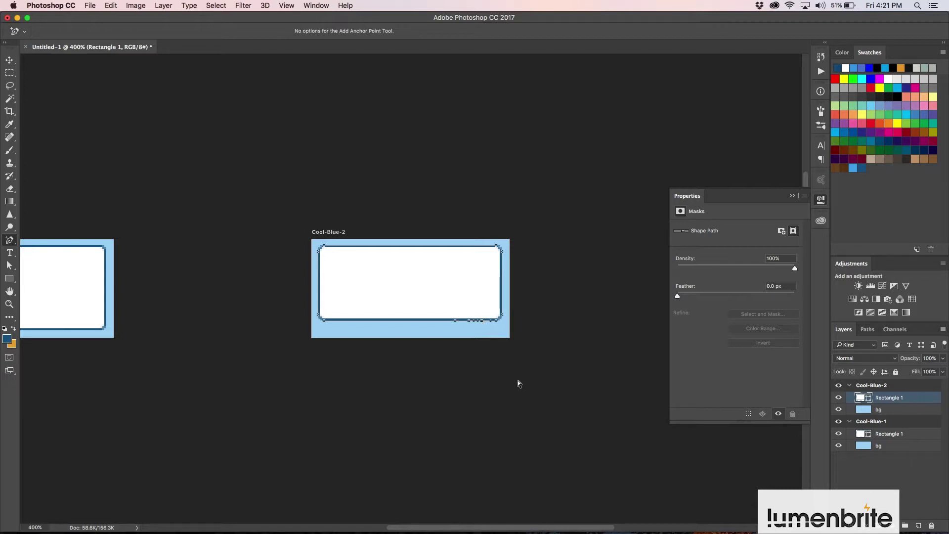
Pull the middle new anchor point down and slightly right to form a speech pointer, making the shape about 45 px high
{"action": "left_click", "coordinate": [9, 266]}
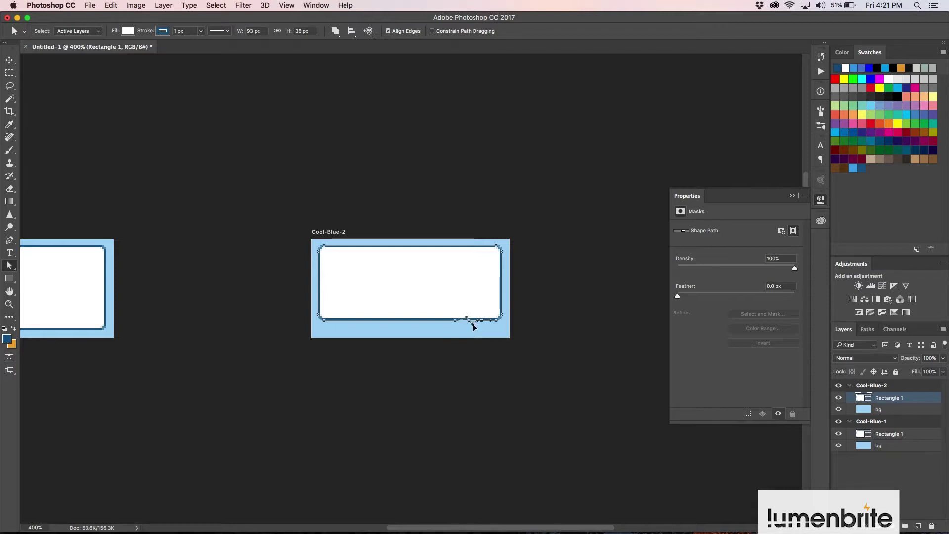
{"action": "left_click_drag", "start_coordinate": [473, 320], "coordinate": [474, 336]}
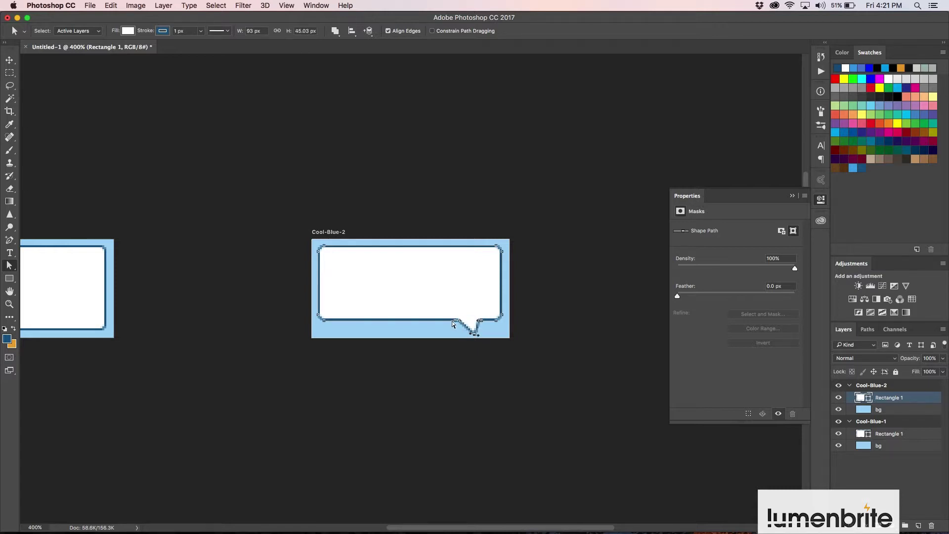
{"action": "left_click_drag", "start_coordinate": [474, 335], "coordinate": [479, 335]}
Convert the speech pointer's curved anchor points to corner points and straighten its right side into a vertical line
{"action": "left_click", "coordinate": [10, 242]}
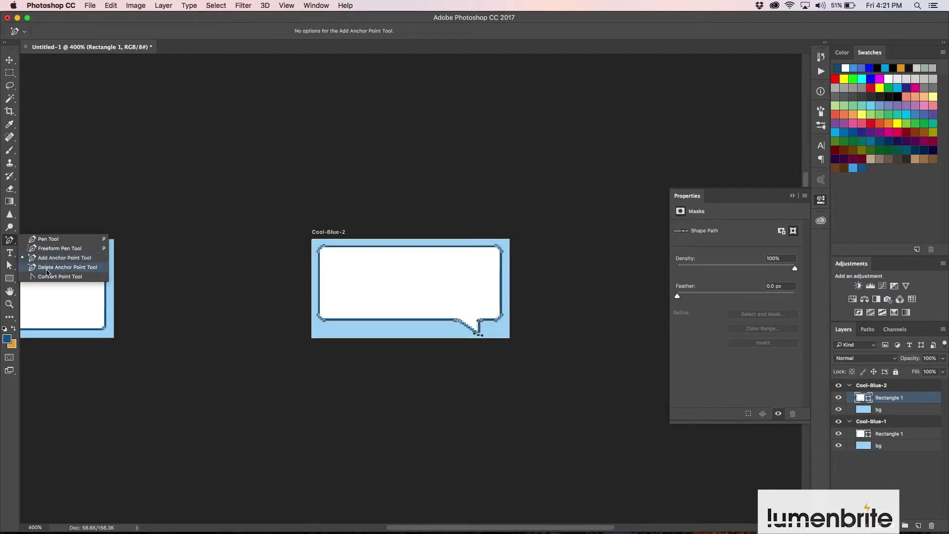
{"action": "left_click", "coordinate": [52, 280]}
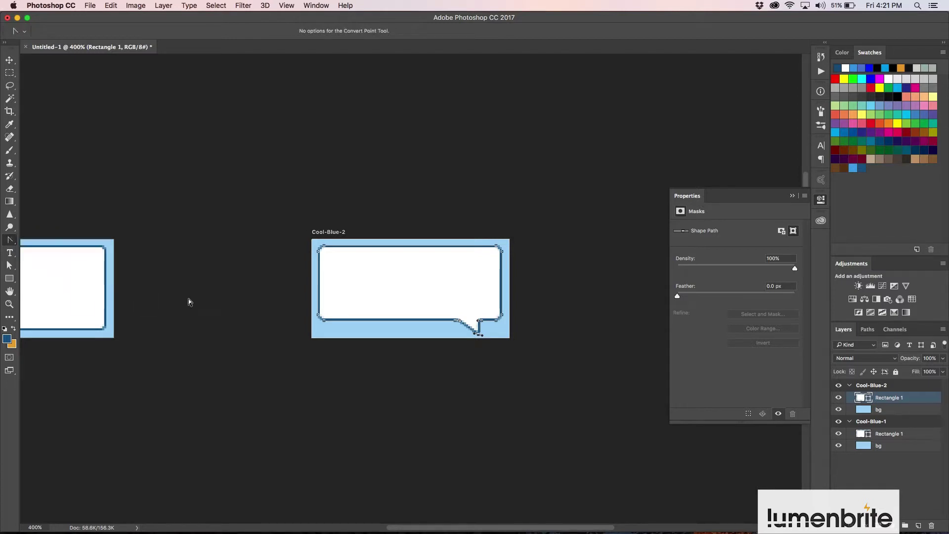
{"action": "left_click", "coordinate": [460, 322]}
{"action": "left_click", "coordinate": [478, 321]}
{"action": "left_click", "coordinate": [9, 266]}
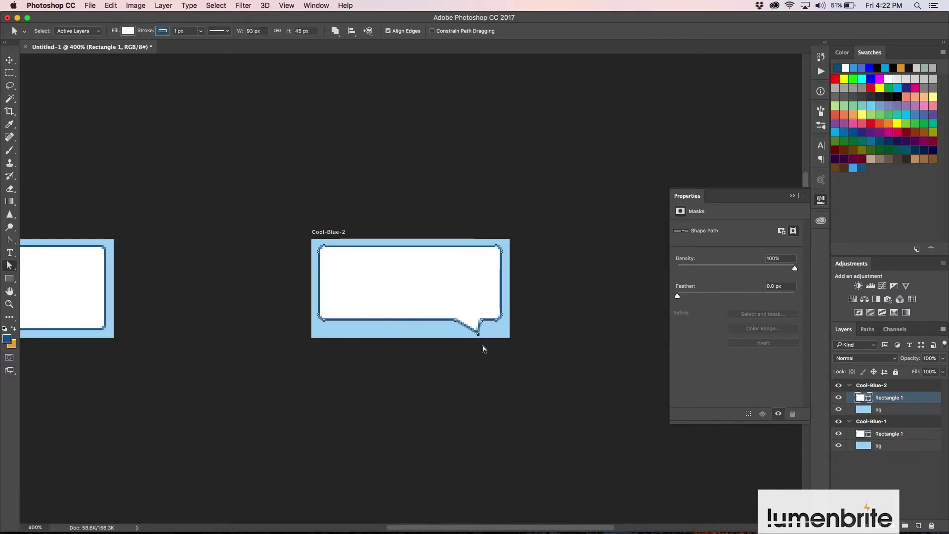
{"action": "left_click_drag", "start_coordinate": [479, 334], "coordinate": [479, 320]}
{"action": "left_click", "coordinate": [503, 361]}
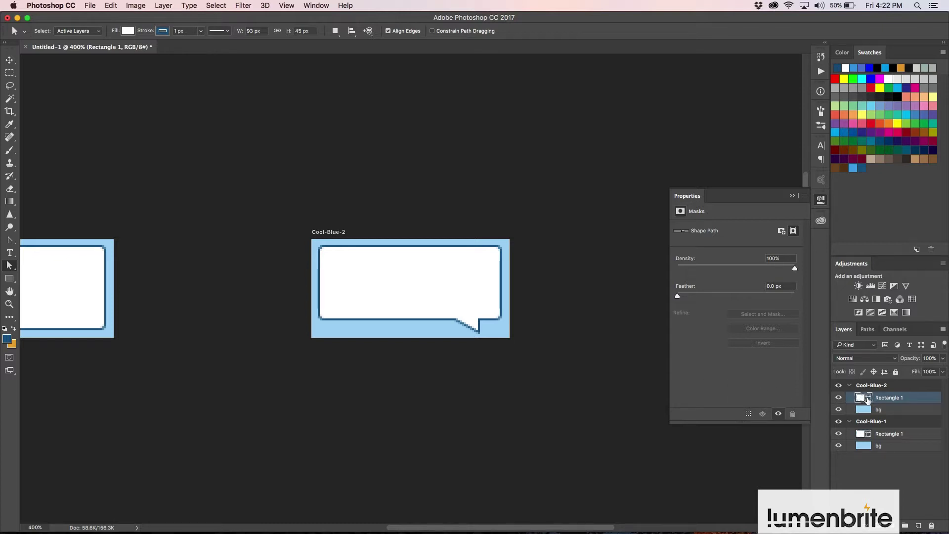
Duplicate the Cool-Blue-2 artboard within the same document as Cool-Blue-3
{"action": "left_click", "coordinate": [899, 388]}
{"action": "right_click", "coordinate": [900, 389]}
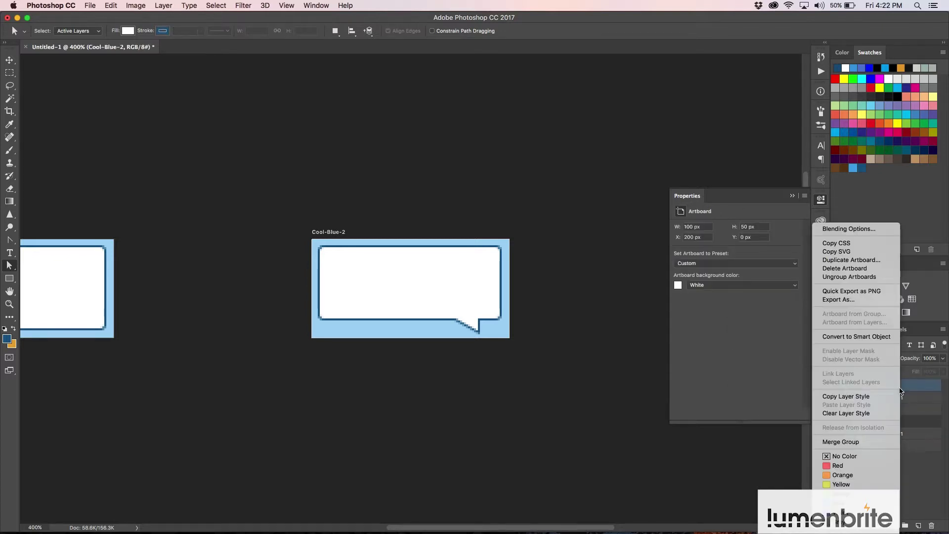
{"action": "left_click", "coordinate": [869, 263]}
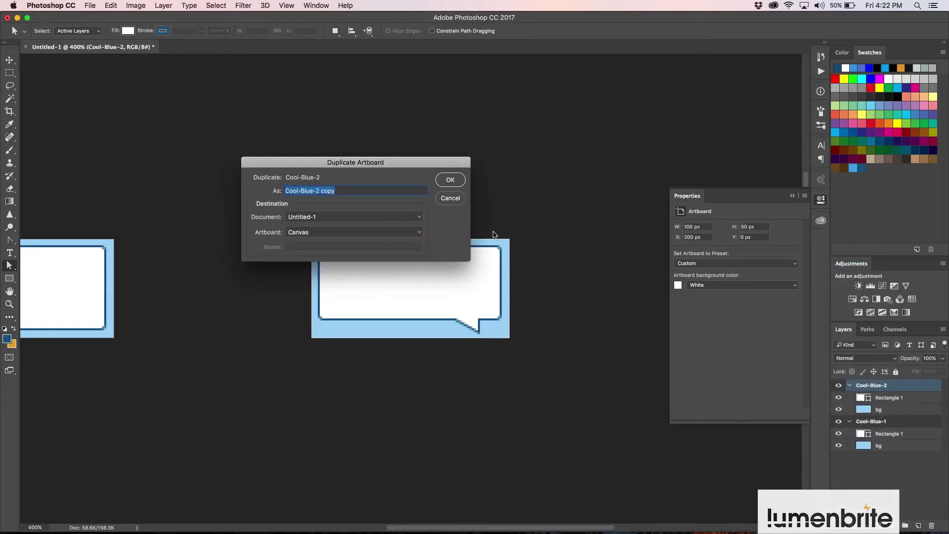
{"action": "left_click_drag", "start_coordinate": [316, 190], "coordinate": [350, 192]}
{"action": "type", "text": "3"}
{"action": "left_click", "coordinate": [450, 179]}
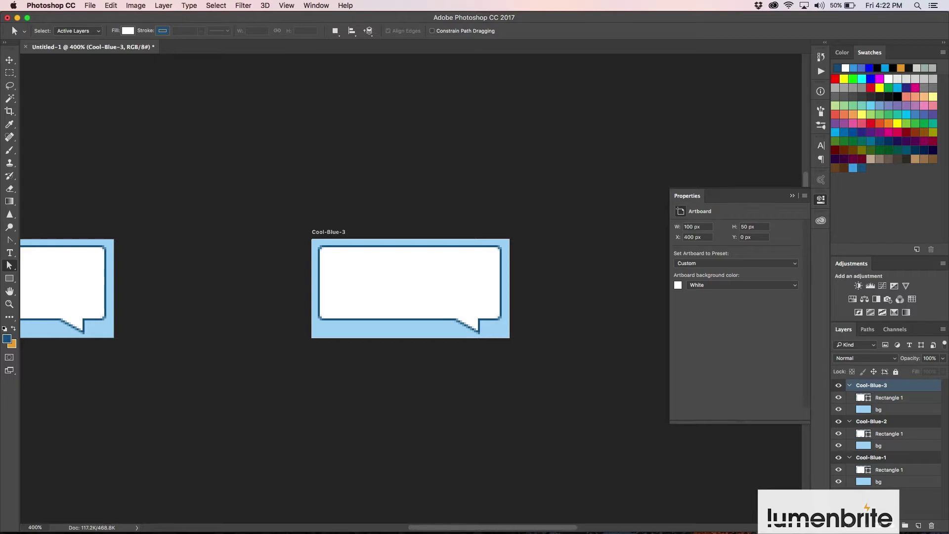
Flip the Cool-Blue-3 speech bubble shape horizontally so its pointer sits at the lower left
{"action": "left_click", "coordinate": [9, 60]}
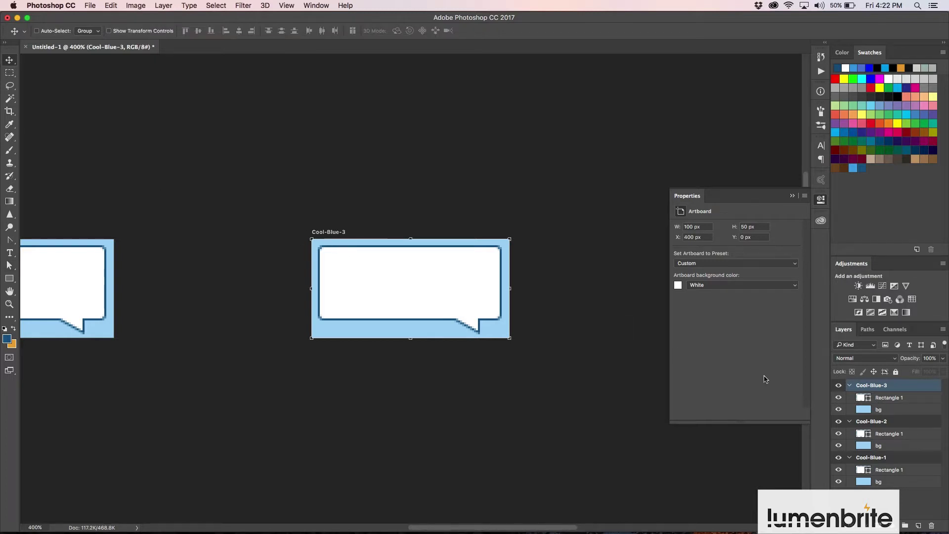
{"action": "left_click", "coordinate": [858, 396]}
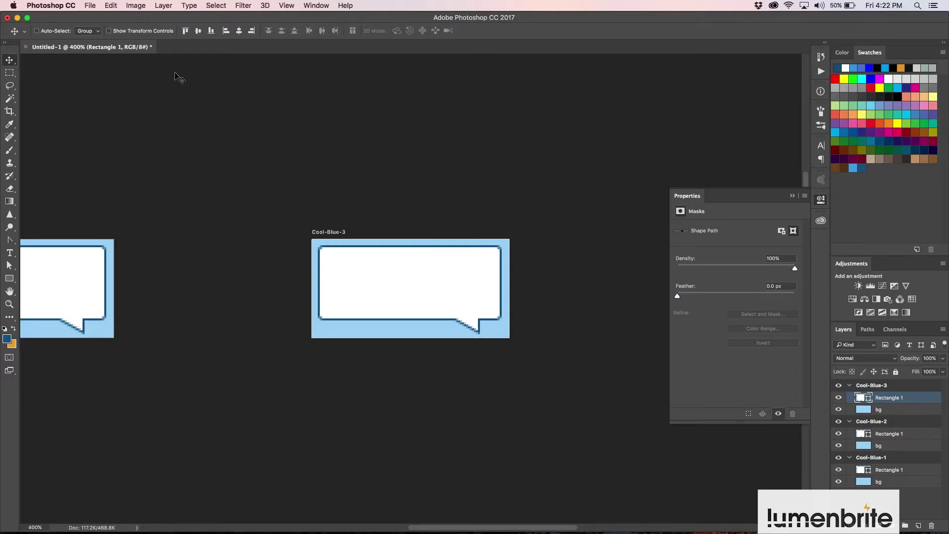
{"action": "left_click", "coordinate": [111, 6]}
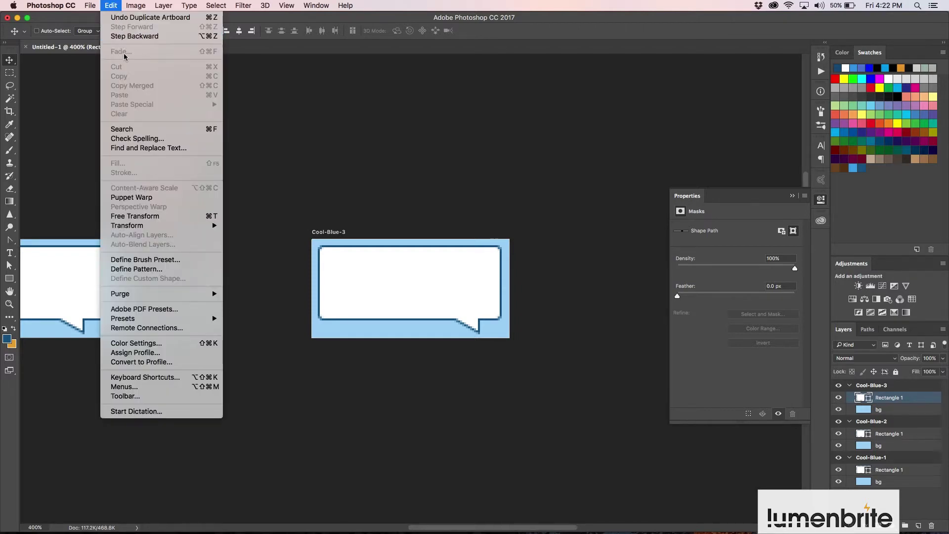
{"action": "mouse_move", "coordinate": [159, 226]}
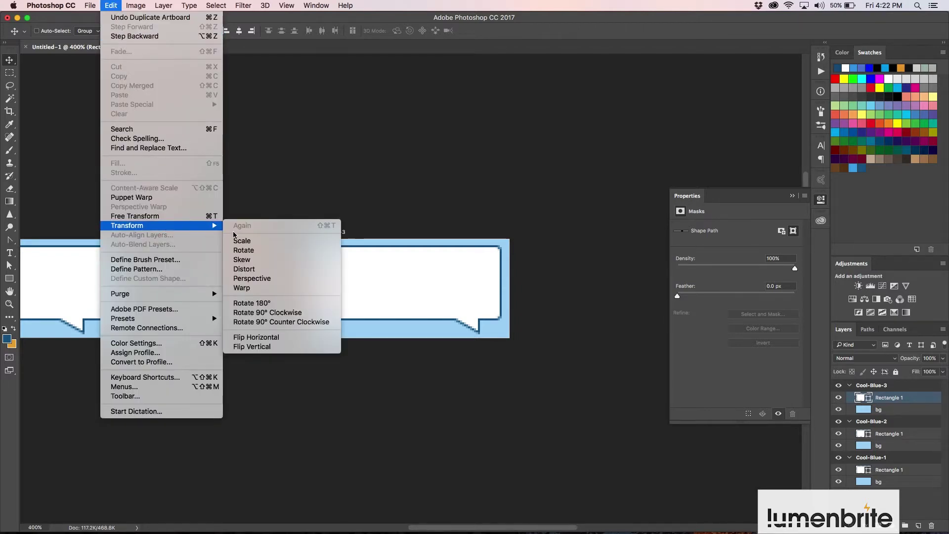
{"action": "left_click", "coordinate": [292, 337]}
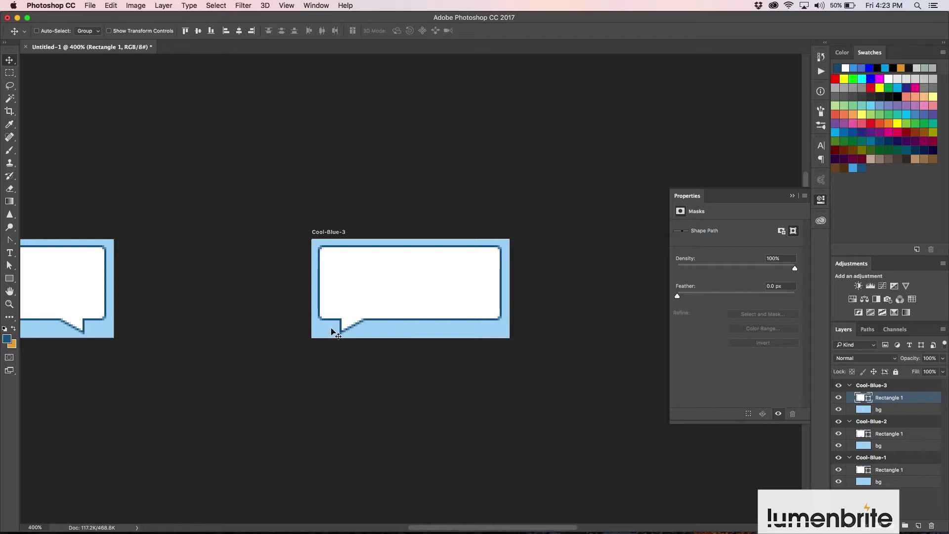
Duplicate the Cool-Blue-3 artboard within the same document as Cool-Blue-4
{"action": "right_click", "coordinate": [877, 387]}
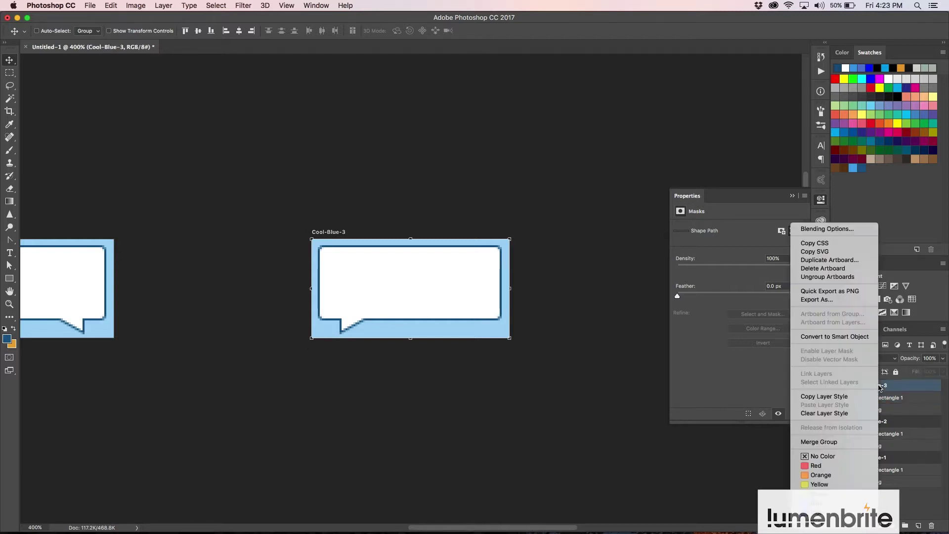
{"action": "left_click", "coordinate": [850, 261]}
{"action": "left_click", "coordinate": [397, 190]}
{"action": "key", "text": "BackSpace"}
{"action": "key", "text": "BackSpace"}
{"action": "key", "text": "BackSpace"}
{"action": "key", "text": "BackSpace"}
{"action": "key", "text": "BackSpace"}
{"action": "key", "text": "BackSpace"}
{"action": "type", "text": "4"}
{"action": "key", "text": "Return"}
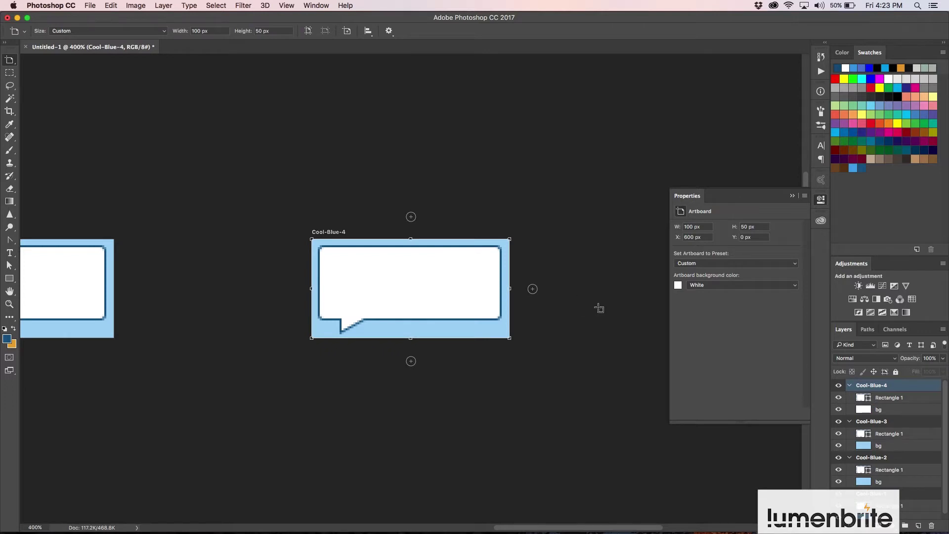
Flip the Cool-Blue-4 speech bubble shape vertically so its pointer sits at the upper left
{"action": "left_click", "coordinate": [897, 399]}
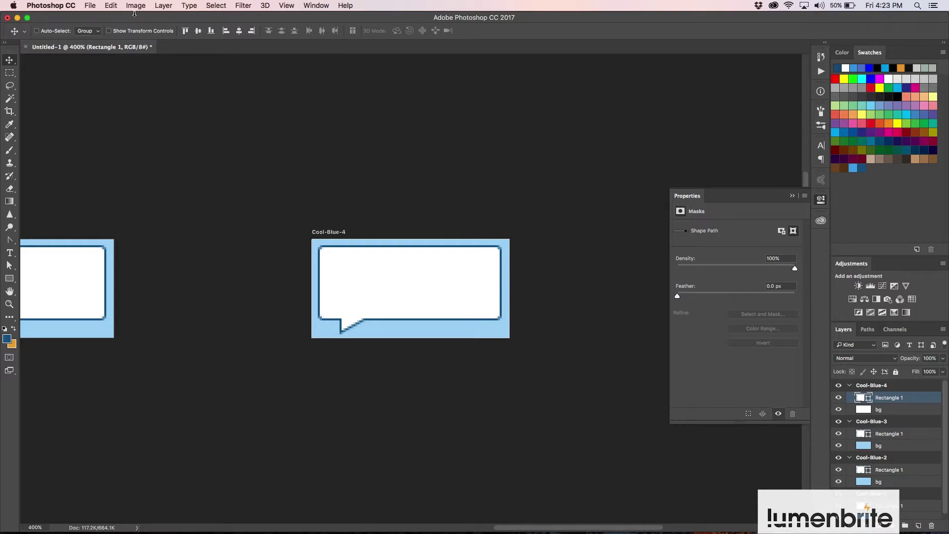
{"action": "left_click", "coordinate": [112, 6]}
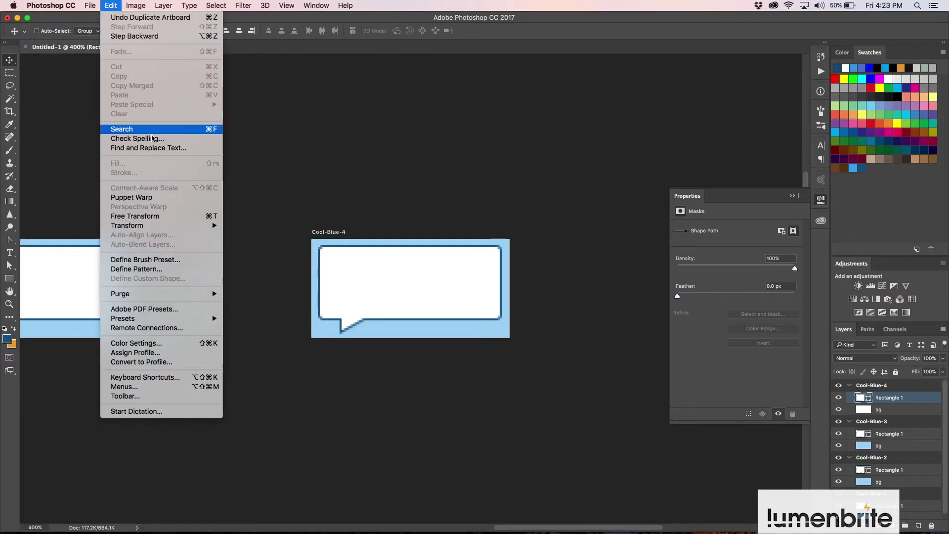
{"action": "mouse_move", "coordinate": [160, 227]}
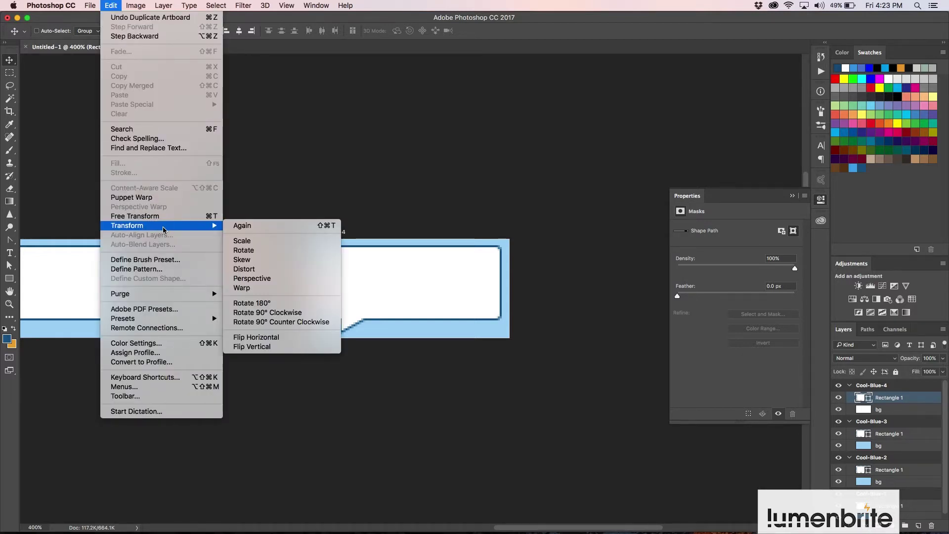
{"action": "left_click", "coordinate": [269, 346]}
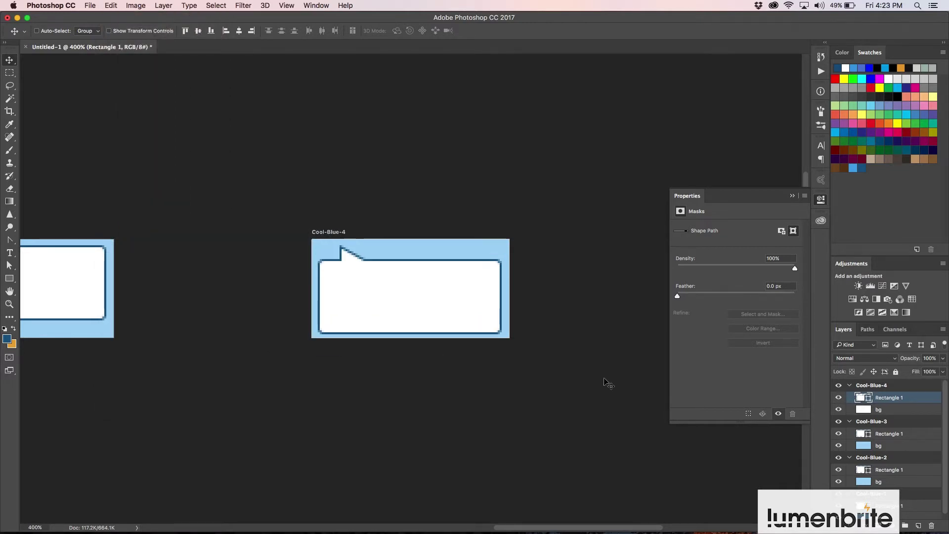
Duplicate the Cool-Blue-4 artboard within the same document as Cool-Blue-5
{"action": "right_click", "coordinate": [887, 388]}
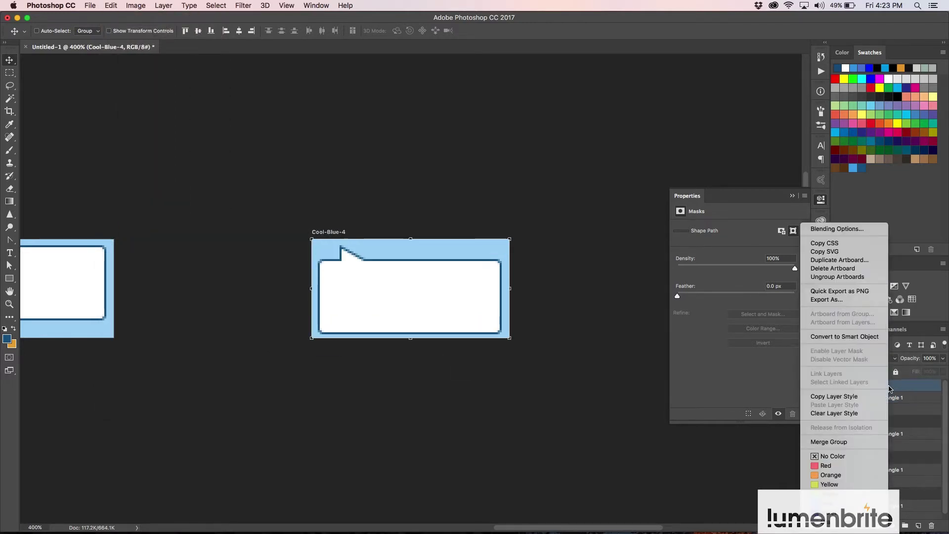
{"action": "left_click", "coordinate": [864, 265]}
{"action": "left_click_drag", "start_coordinate": [317, 191], "coordinate": [365, 191]}
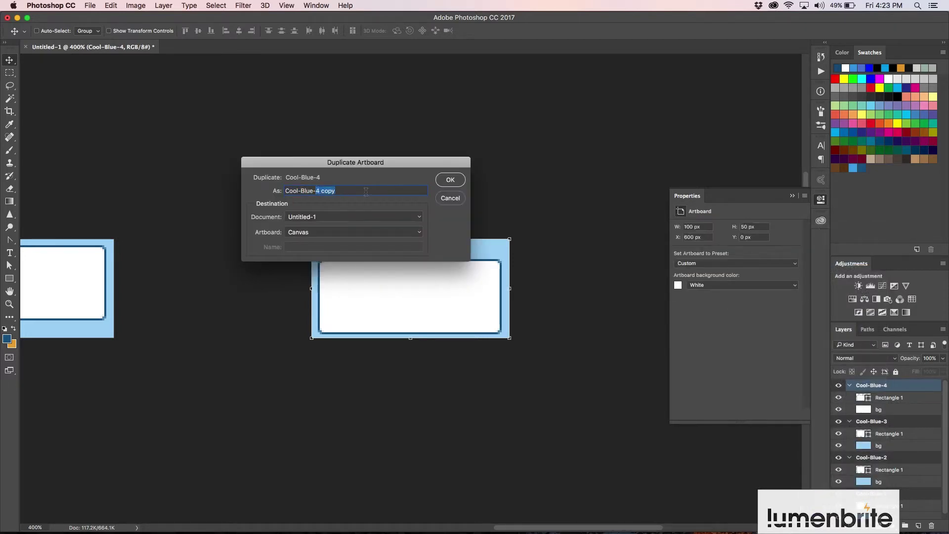
{"action": "type", "text": "5"}
{"action": "left_click", "coordinate": [462, 181]}
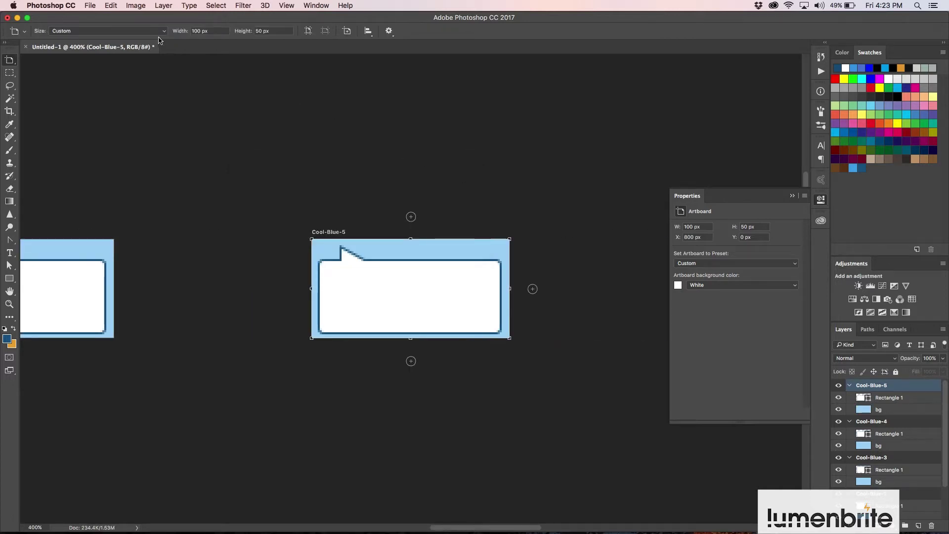
Flip the Cool-Blue-5 speech bubble shape horizontally so its pointer sits at the upper right
{"action": "left_click", "coordinate": [120, 6]}
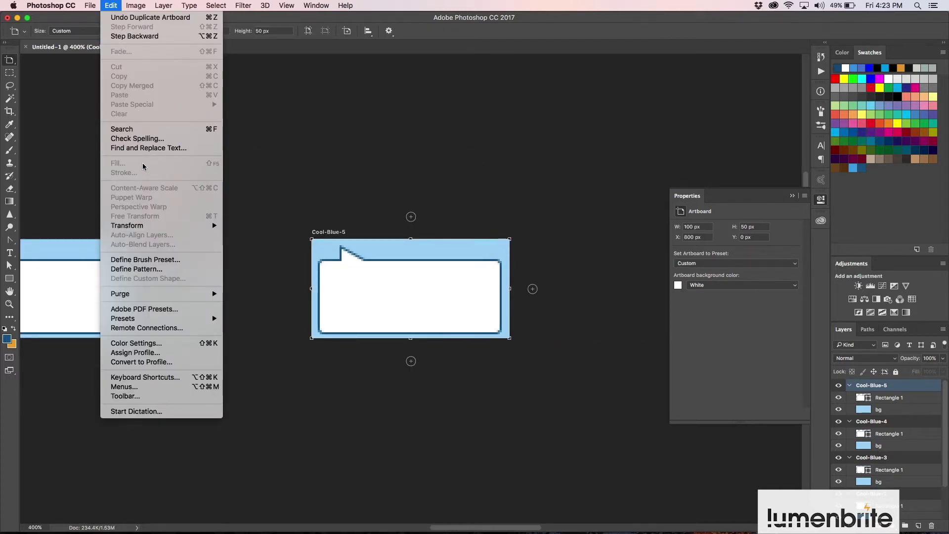
{"action": "left_click", "coordinate": [113, 7]}
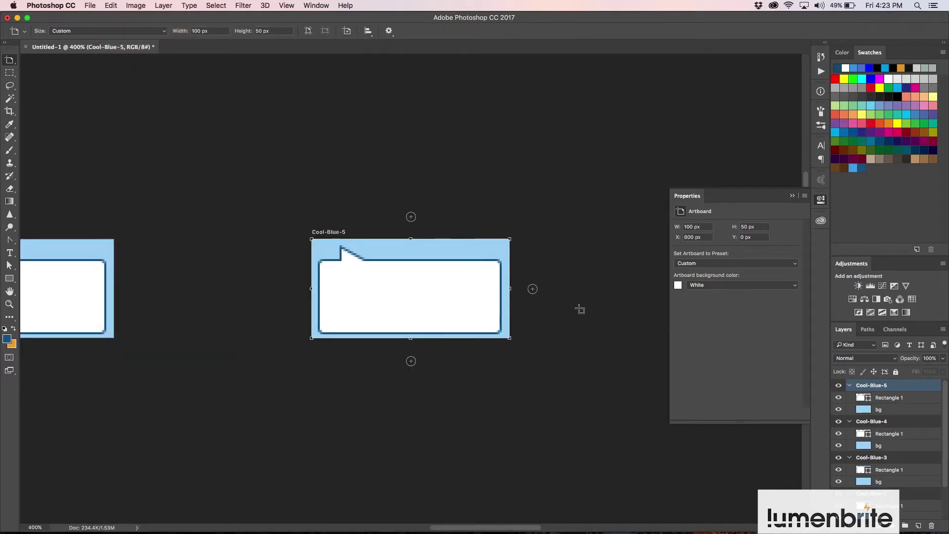
{"action": "key", "text": "v"}
{"action": "left_click", "coordinate": [888, 399]}
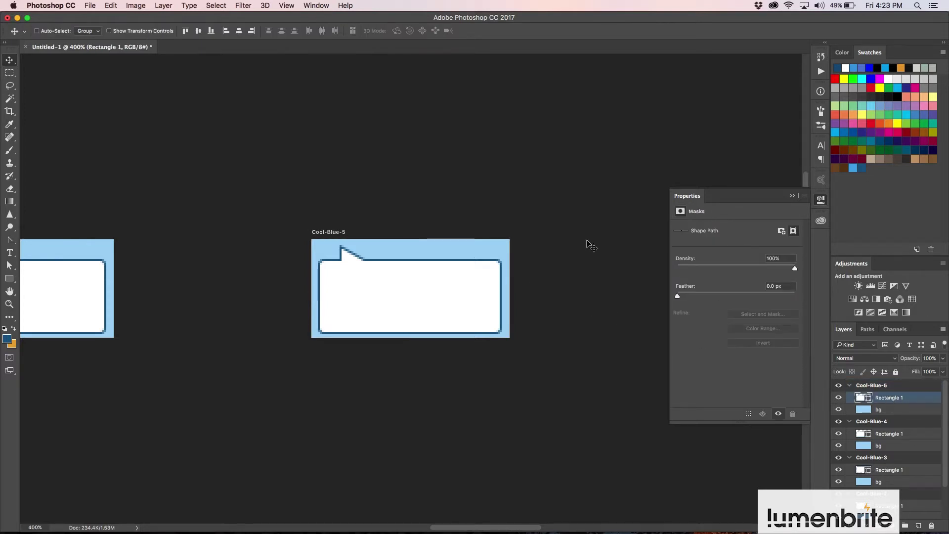
{"action": "left_click", "coordinate": [110, 6]}
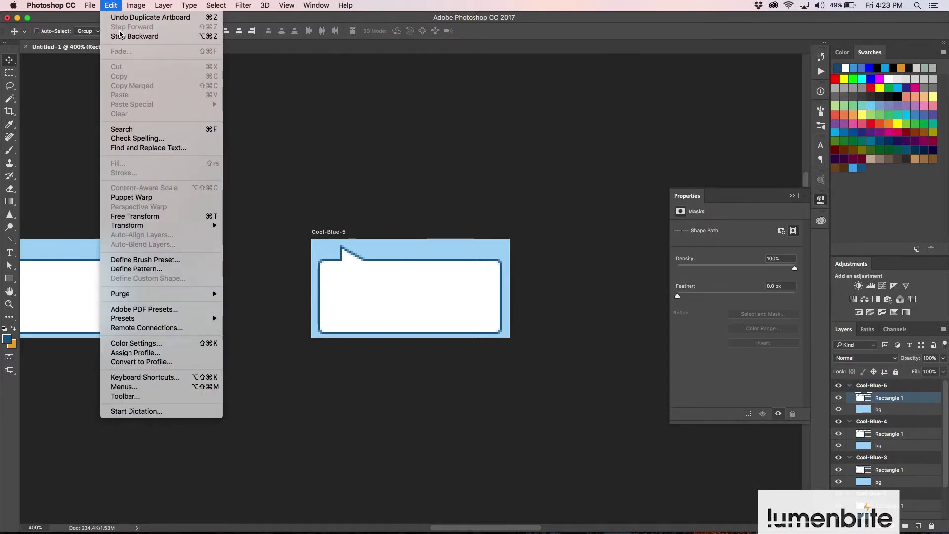
{"action": "mouse_move", "coordinate": [152, 225]}
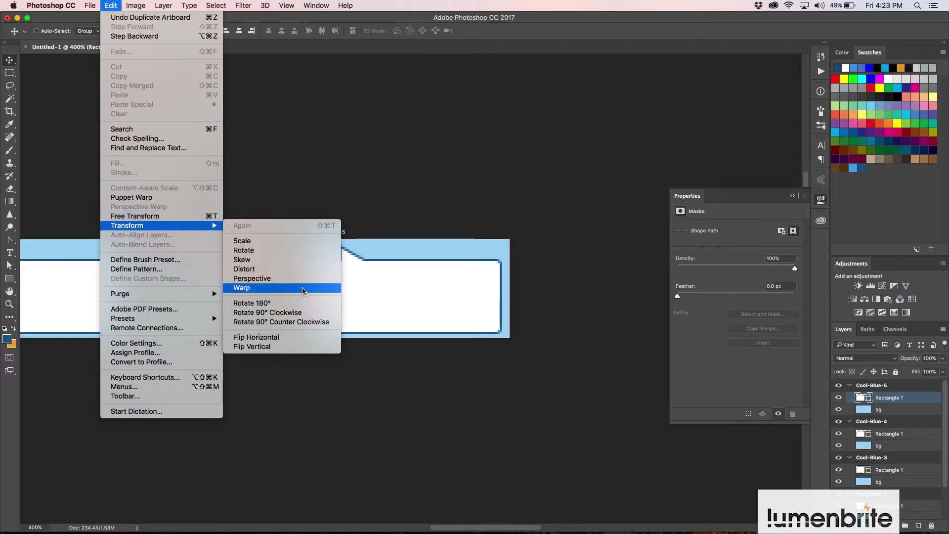
{"action": "left_click", "coordinate": [299, 337]}
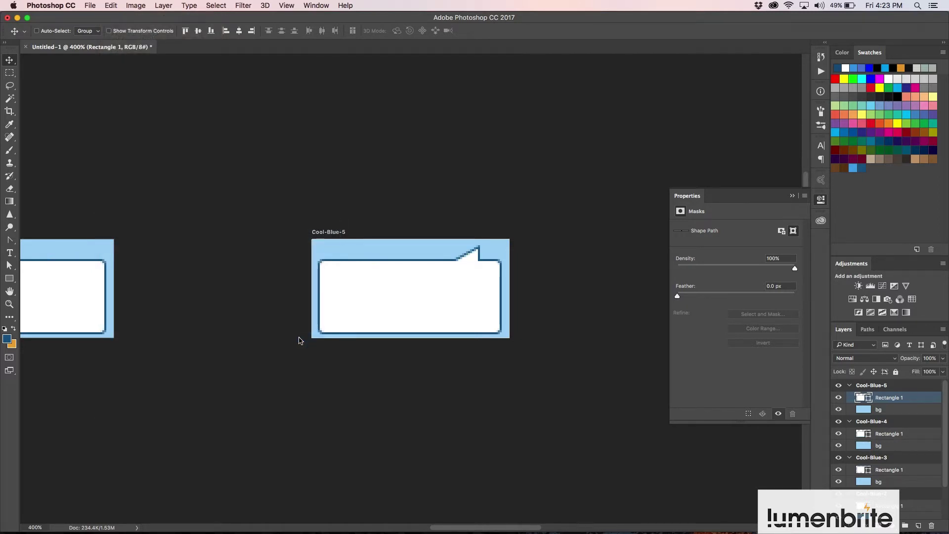
Start an Artboards to Files export of the five artboards and review the available file types
{"action": "key", "text": "super+minus"}
{"action": "key", "text": "super+minus"}
{"action": "key", "text": "super+minus"}
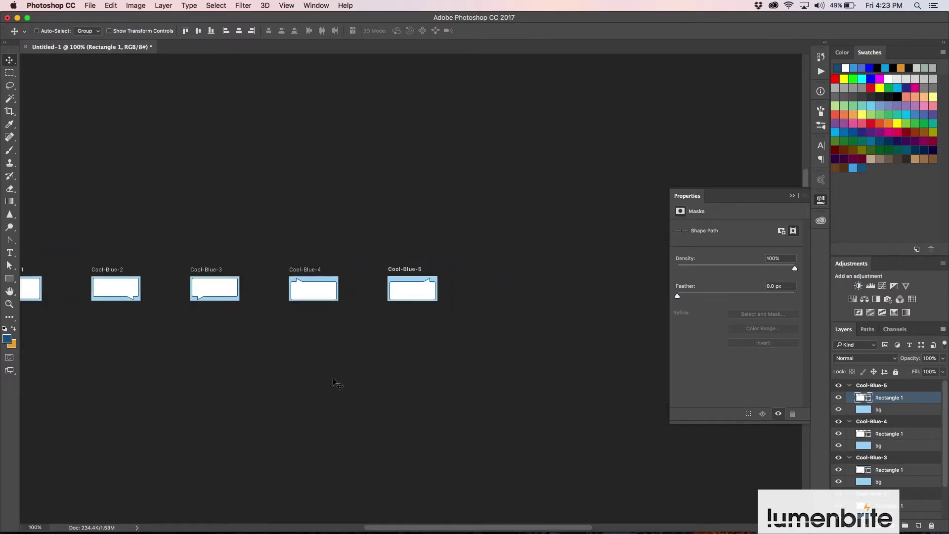
{"action": "left_click_drag", "start_coordinate": [381, 456], "coordinate": [486, 458]}
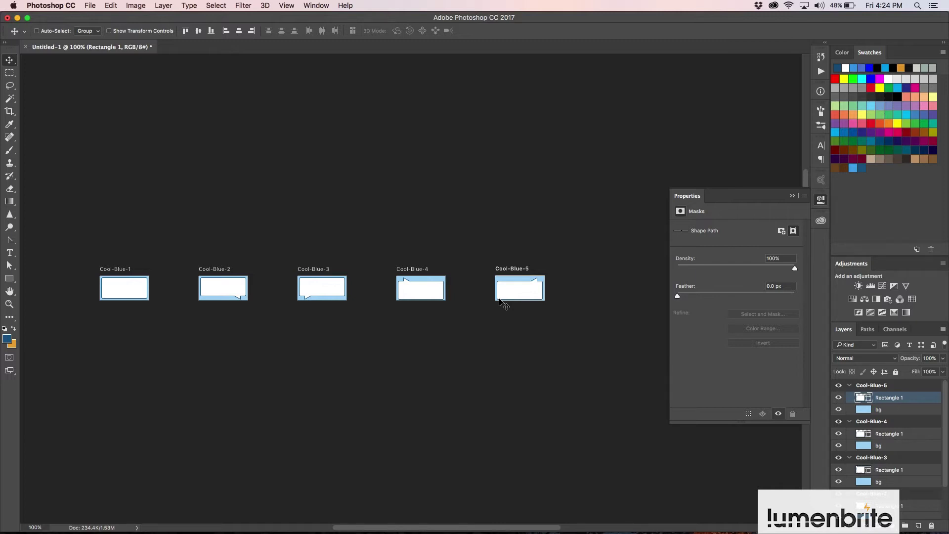
{"action": "left_click", "coordinate": [97, 6]}
{"action": "mouse_move", "coordinate": [126, 144]}
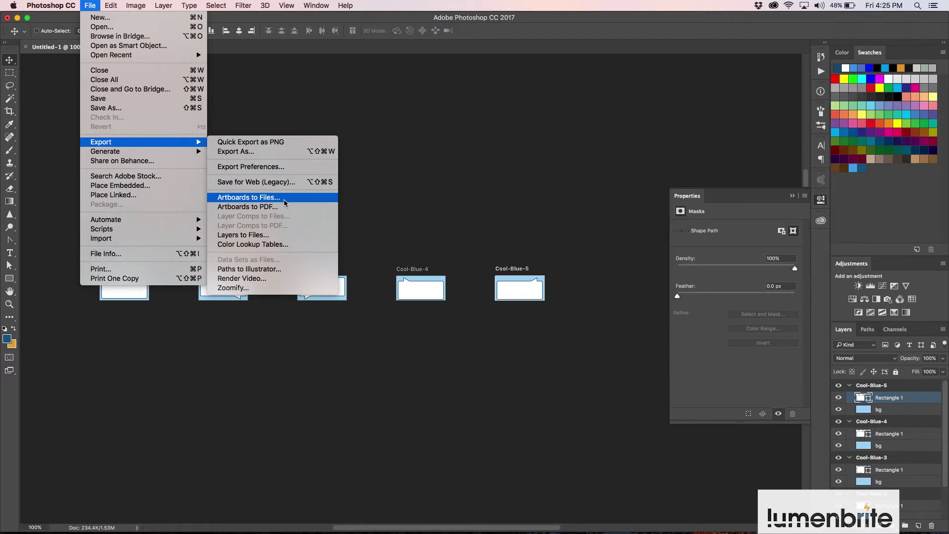
{"action": "left_click", "coordinate": [285, 200]}
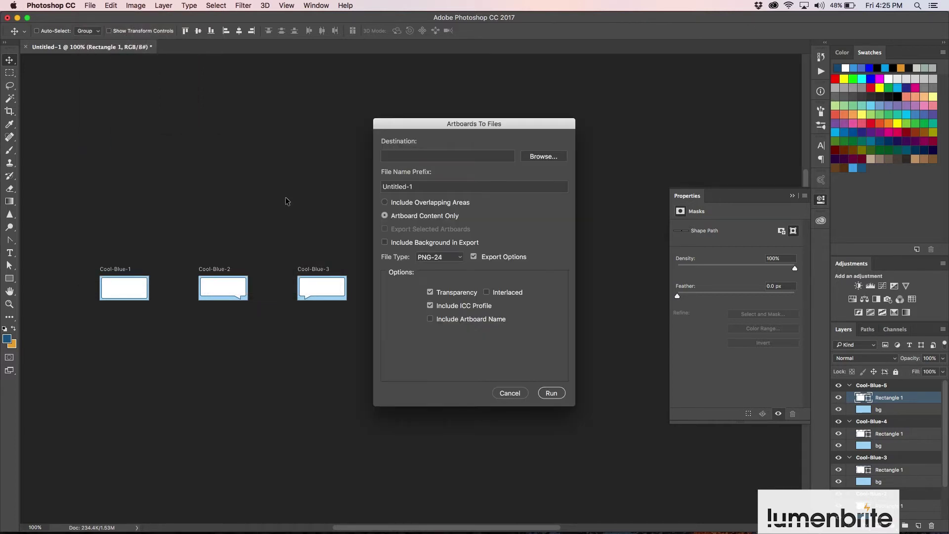
{"action": "left_click_drag", "start_coordinate": [438, 127], "coordinate": [399, 131]}
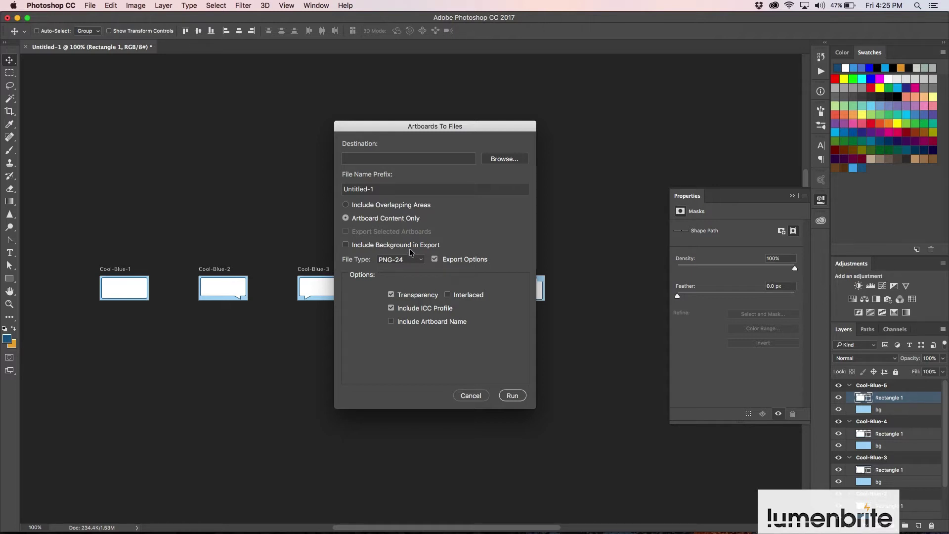
{"action": "left_click", "coordinate": [418, 260]}
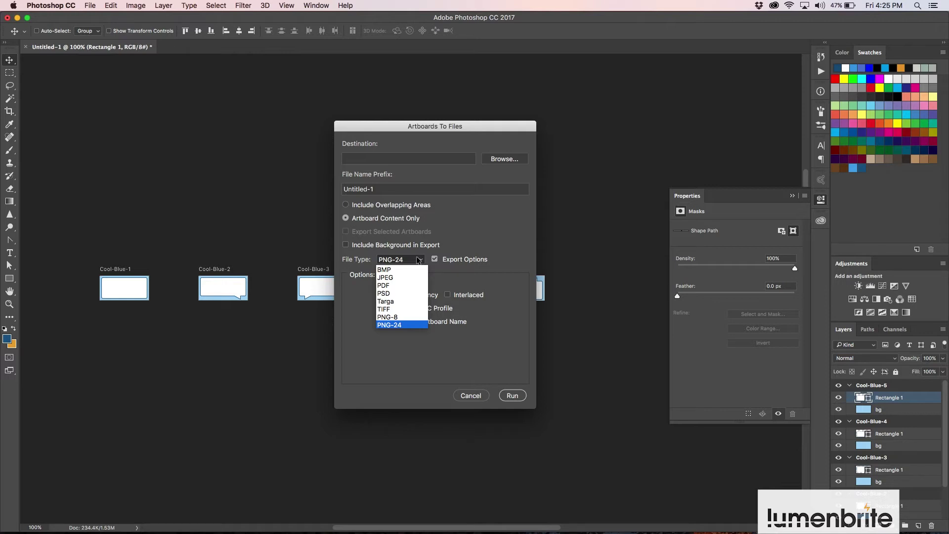
{"action": "left_click", "coordinate": [418, 260]}
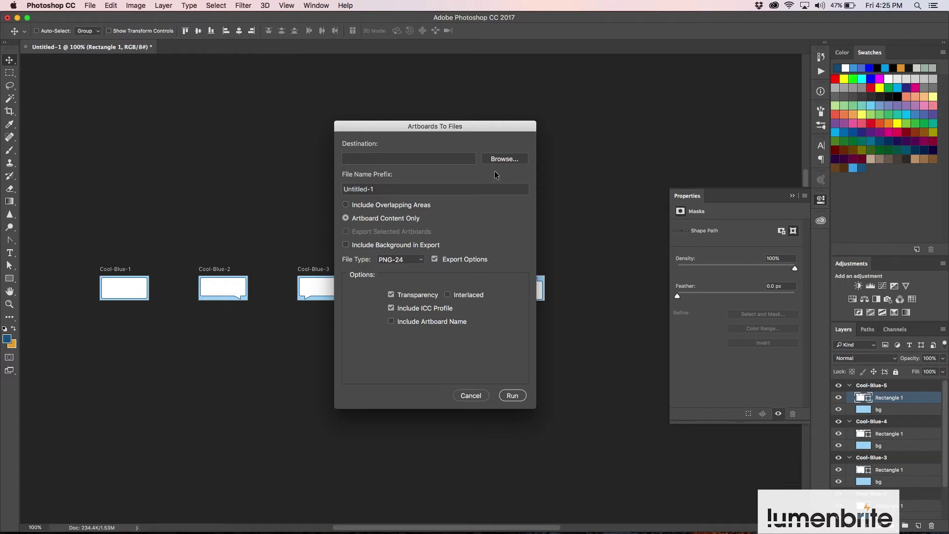
Create a new folder named Captions on the Desktop and set it as the export destination
{"action": "left_click", "coordinate": [504, 159]}
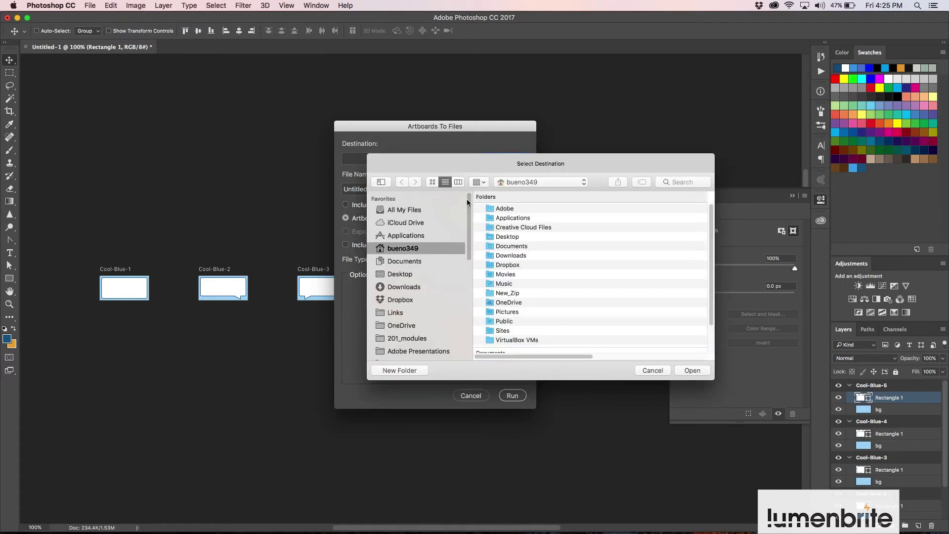
{"action": "left_click", "coordinate": [404, 275]}
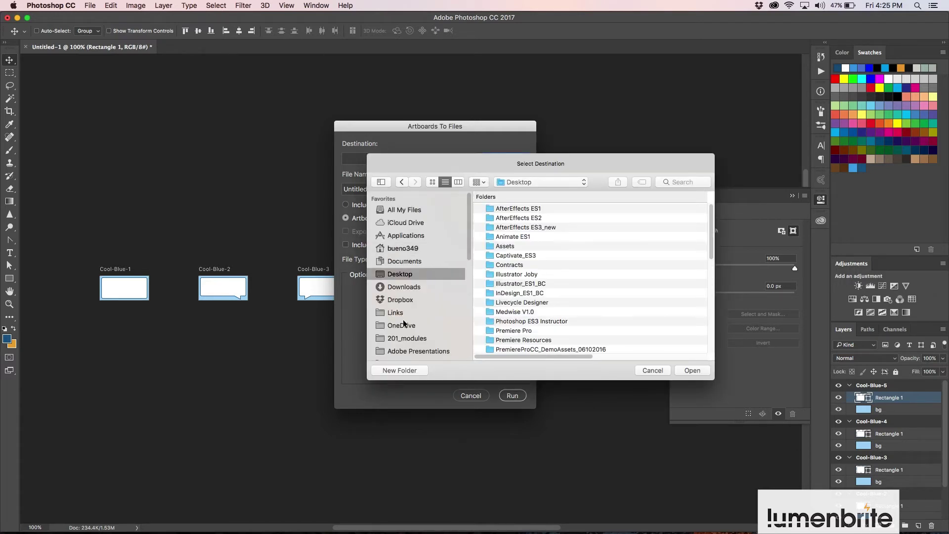
{"action": "left_click", "coordinate": [403, 371]}
{"action": "type", "text": "Captions"}
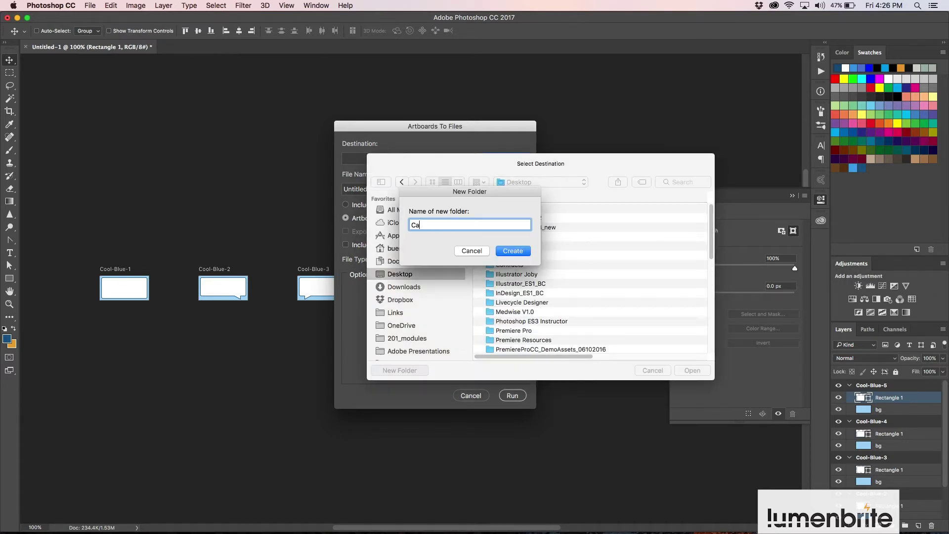
{"action": "left_click", "coordinate": [513, 251]}
{"action": "left_click", "coordinate": [692, 371]}
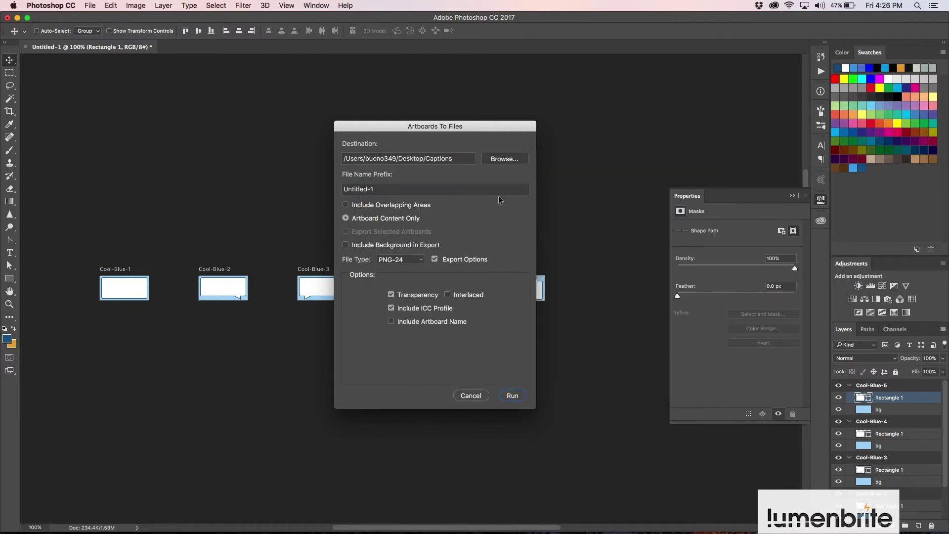
Clear the file name prefix, set the file type to BMP, and export the artboards
{"action": "left_click_drag", "start_coordinate": [376, 189], "coordinate": [330, 186]}
{"action": "key", "text": "BackSpace"}
{"action": "left_click", "coordinate": [398, 259]}
{"action": "left_click", "coordinate": [394, 272]}
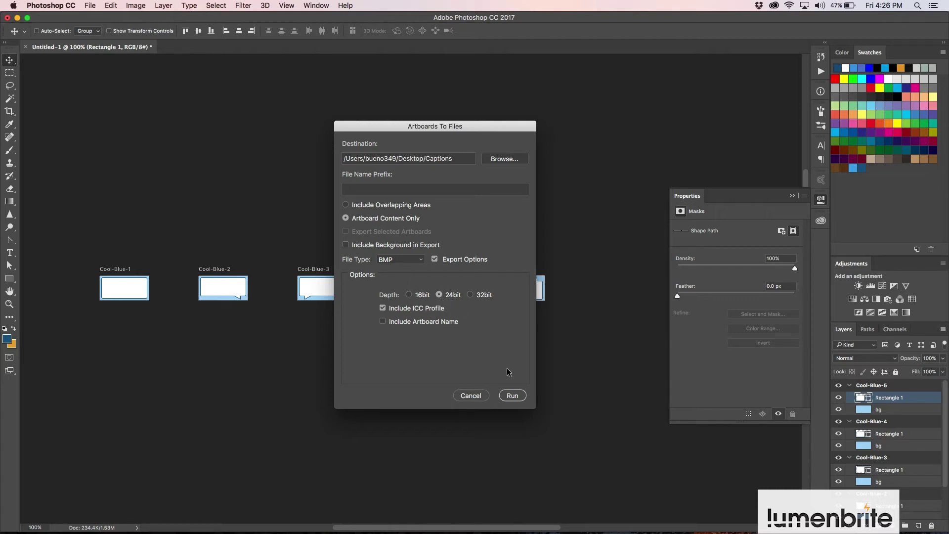
{"action": "left_click", "coordinate": [512, 395]}
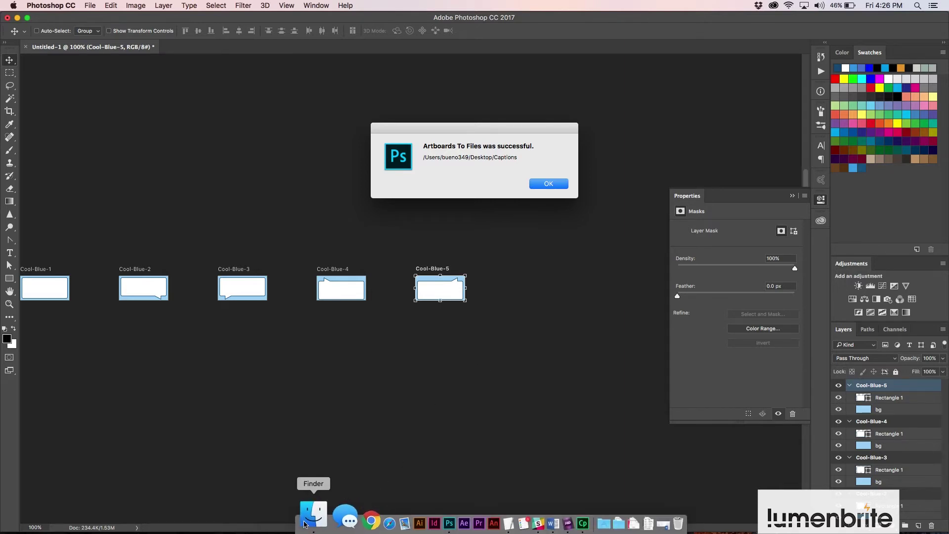
Switch to Finder and preview the exported Cool-Blue bitmaps in the Desktop's Captions folder one by one
{"action": "left_click", "coordinate": [304, 524]}
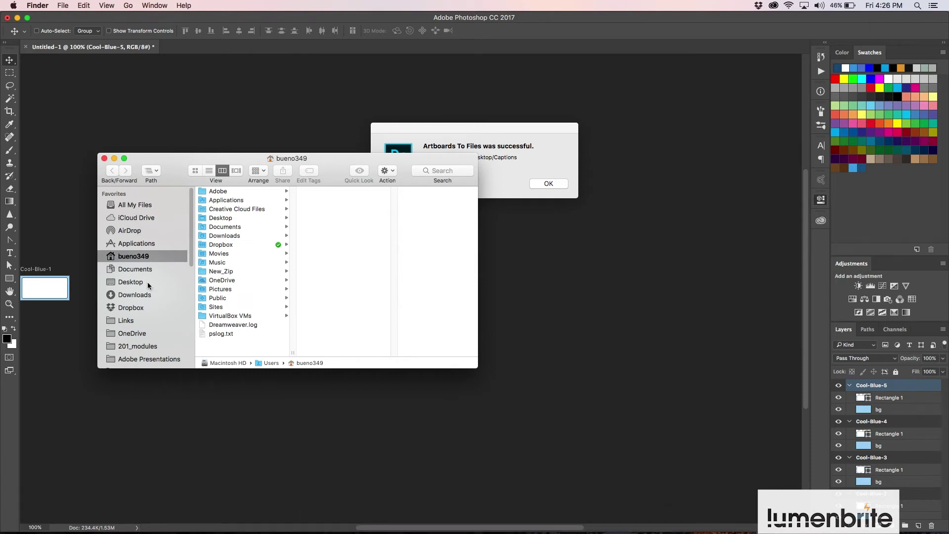
{"action": "left_click", "coordinate": [148, 283]}
{"action": "left_click", "coordinate": [234, 247]}
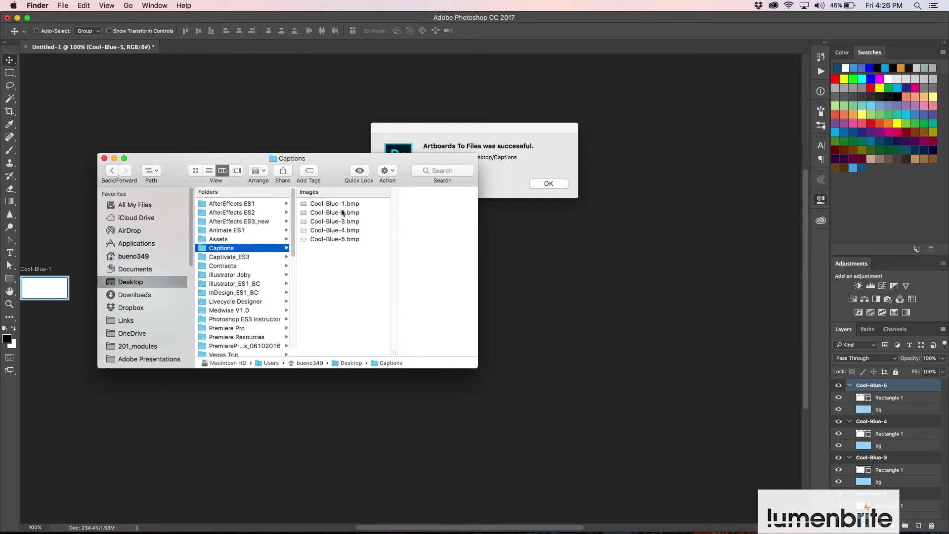
{"action": "left_click", "coordinate": [357, 204]}
{"action": "key", "text": "space"}
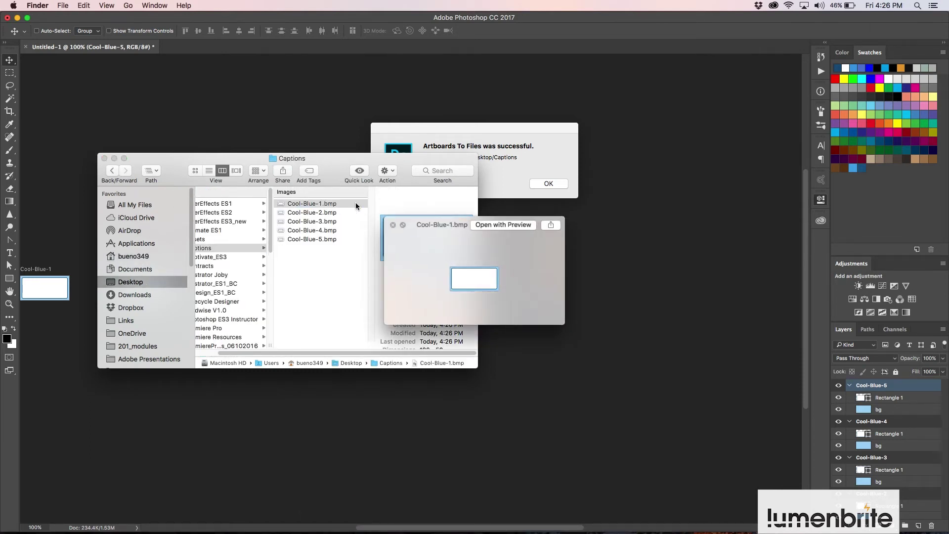
{"action": "key", "text": "Down"}
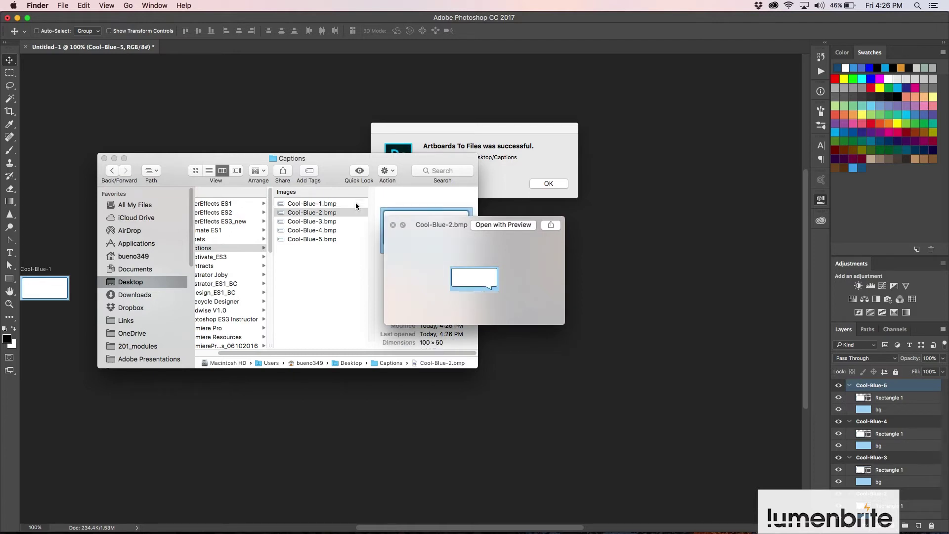
{"action": "key", "text": "Down"}
{"action": "key", "text": "Down"}
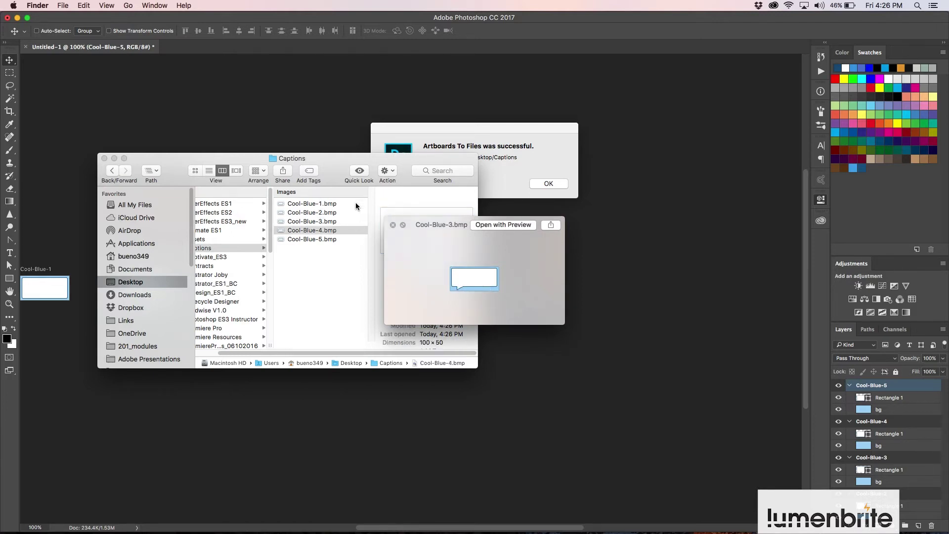
{"action": "key", "text": "Down"}
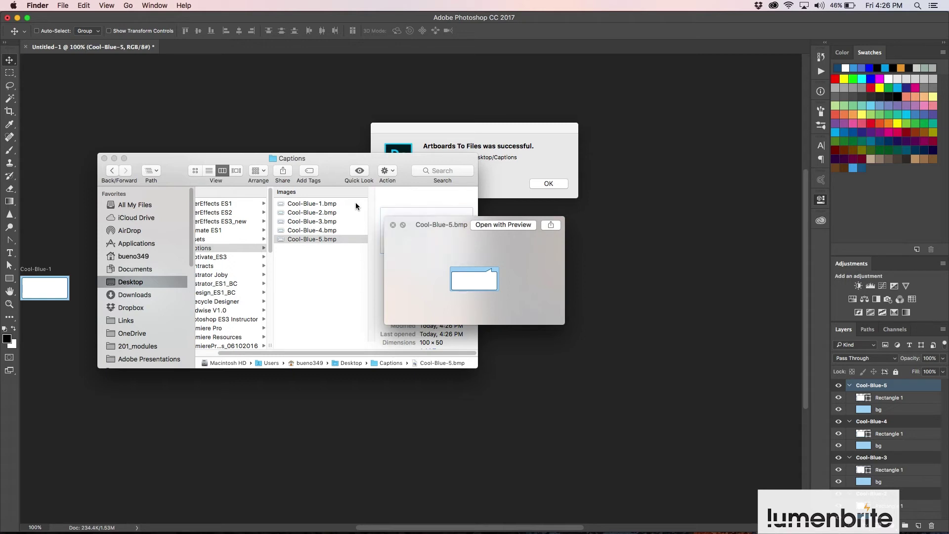
{"action": "key", "text": "Up"}
{"action": "key", "text": "Up"}
{"action": "key", "text": "Up"}
{"action": "key", "text": "Up"}
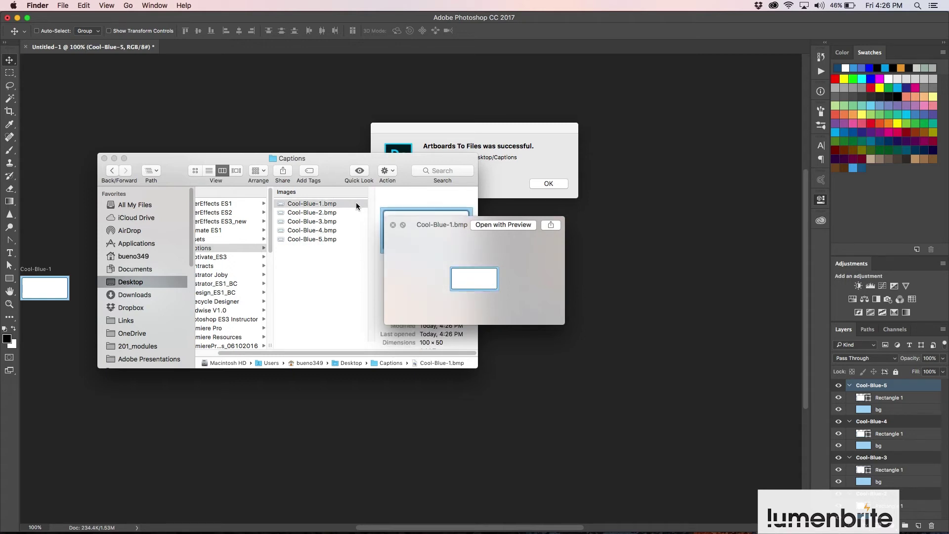
Close the bitmap preview and the Captions folder window, and dismiss the artboard export message
{"action": "left_click", "coordinate": [353, 258]}
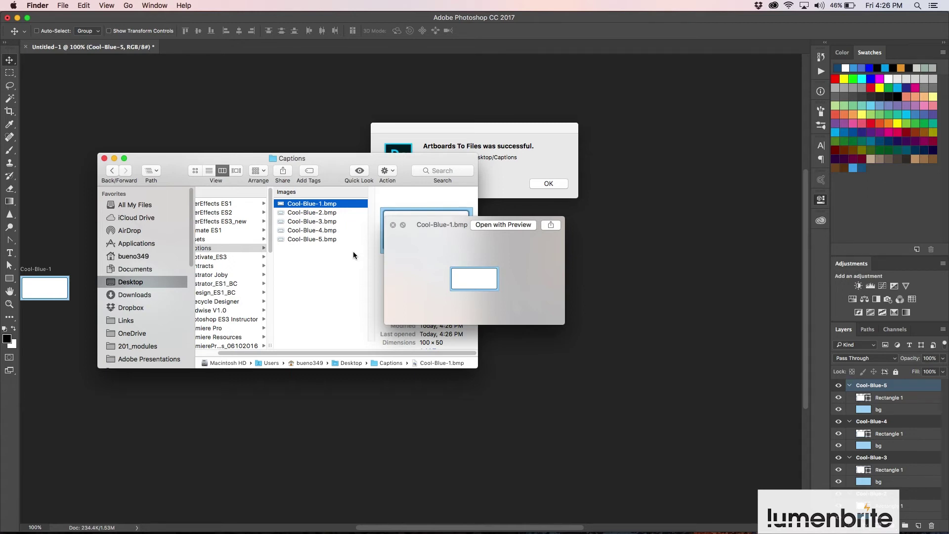
{"action": "key", "text": "space"}
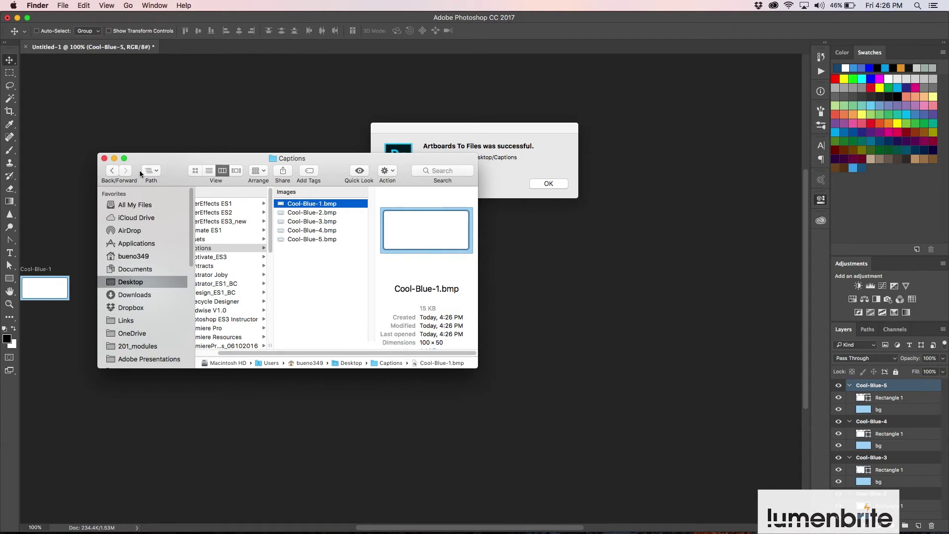
{"action": "left_click", "coordinate": [104, 158]}
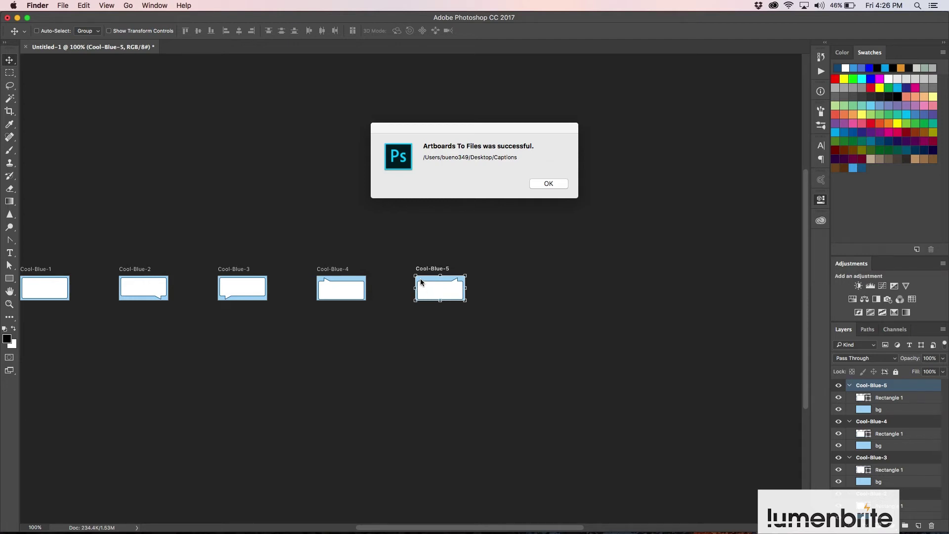
{"action": "left_click", "coordinate": [551, 184]}
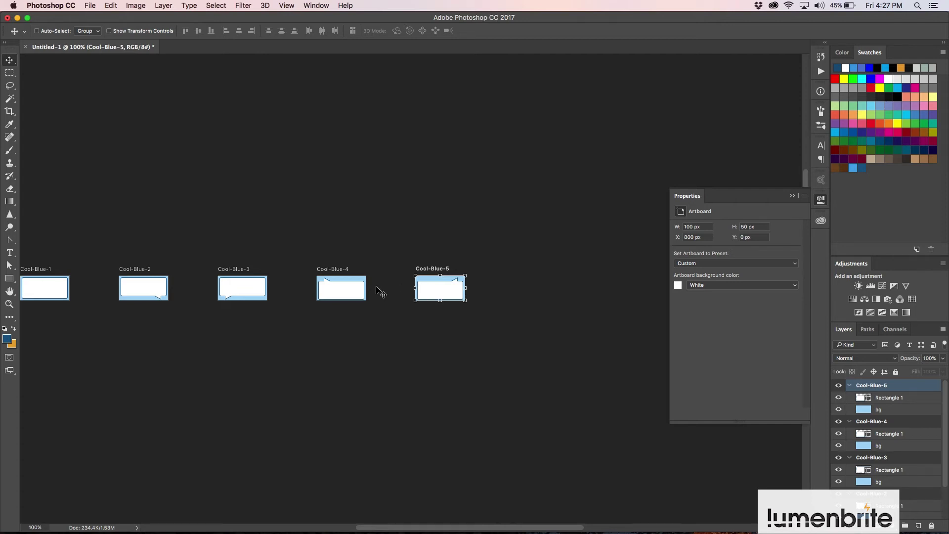
Switch to Adobe Captivate and load Cool-Blue-1.bmp from the Desktop's Captions folder as the text caption's custom caption type
{"action": "key", "text": "super+Tab"}
{"action": "key", "text": "super+Tab"}
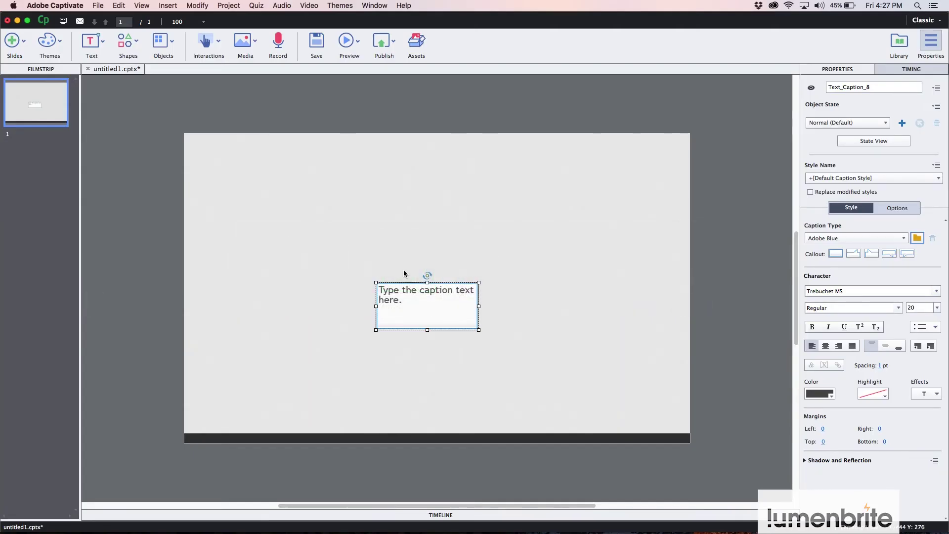
{"action": "left_click", "coordinate": [412, 296]}
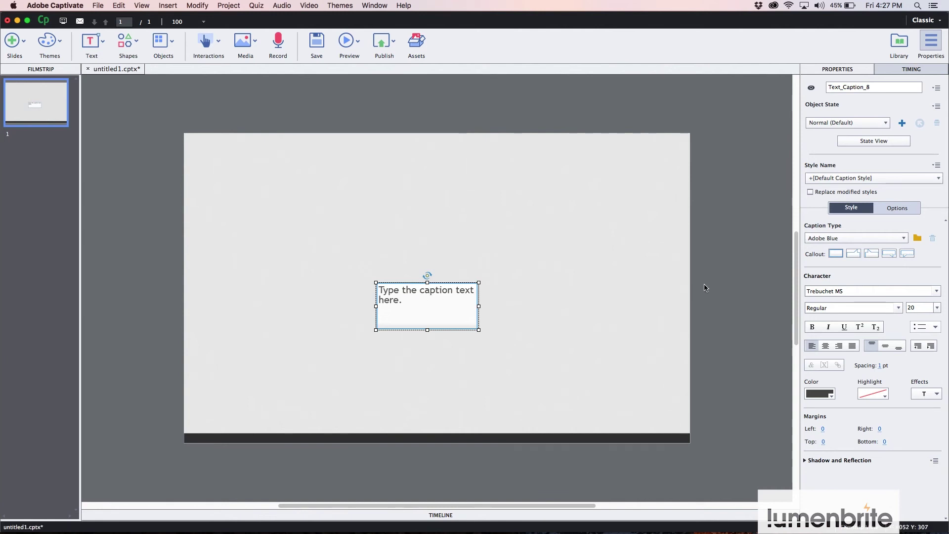
{"action": "left_click", "coordinate": [917, 239]}
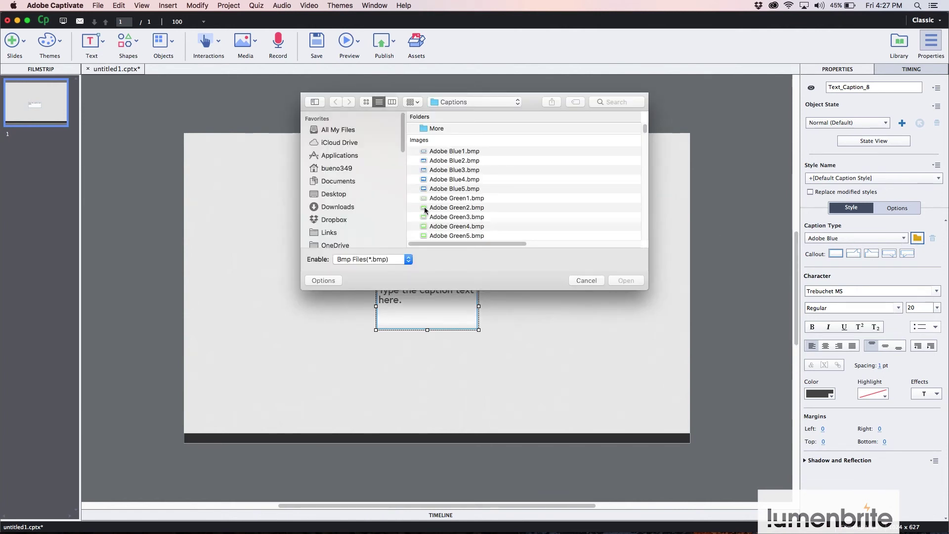
{"action": "left_click", "coordinate": [346, 194]}
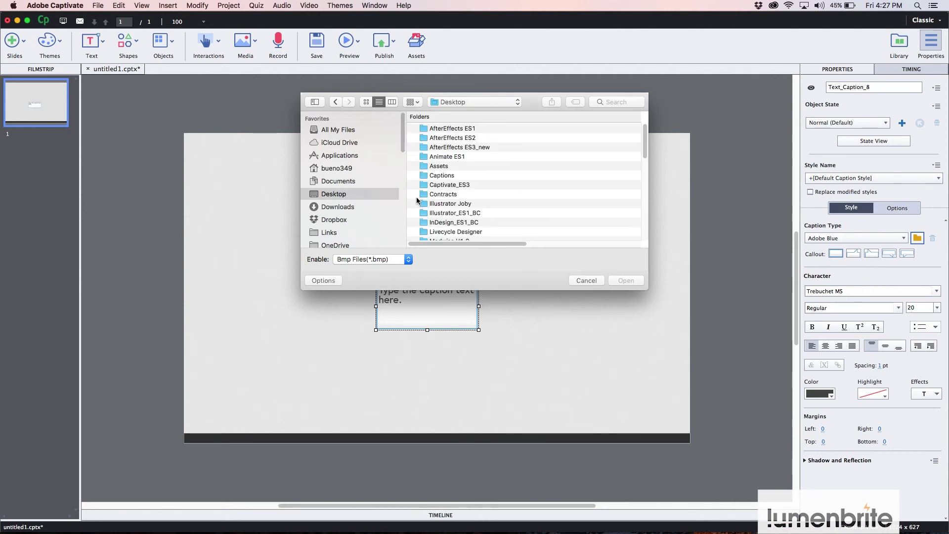
{"action": "left_click", "coordinate": [426, 176]}
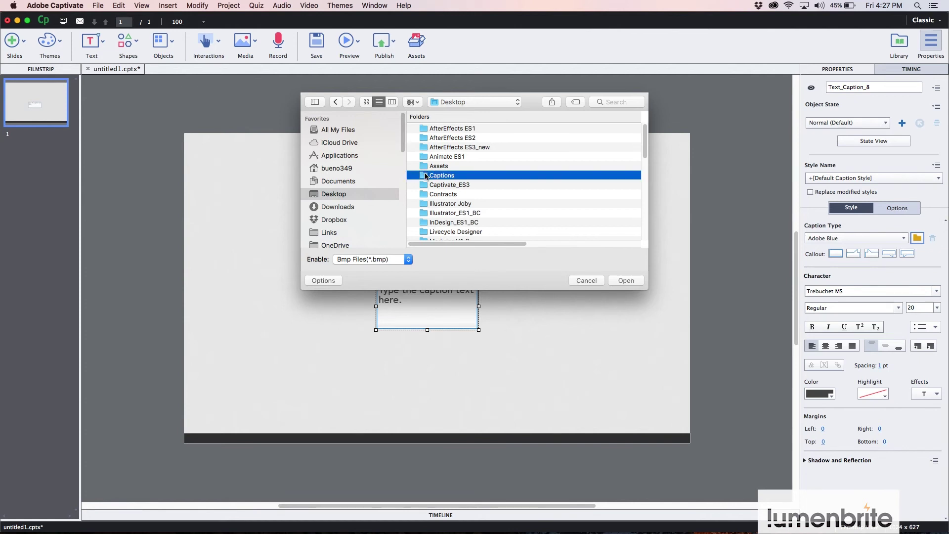
{"action": "double_click", "coordinate": [426, 176]}
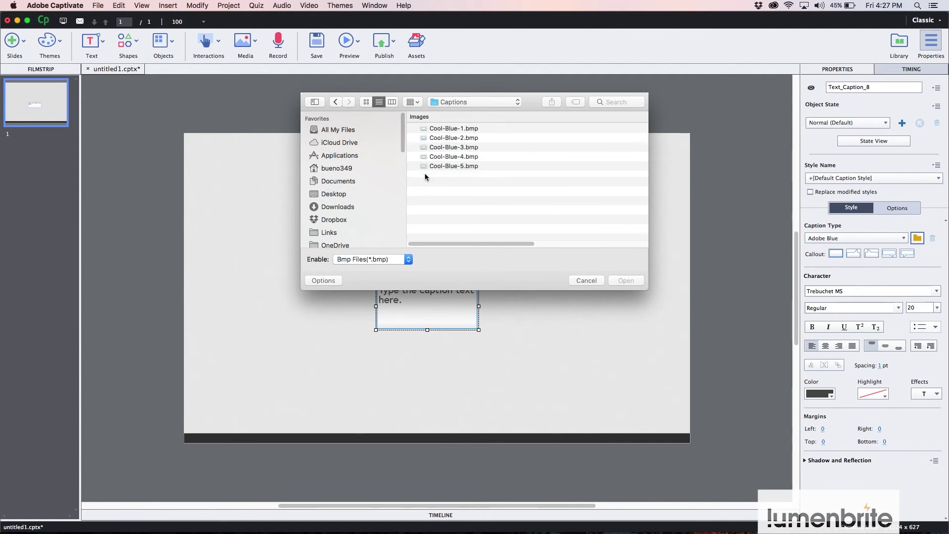
{"action": "left_click", "coordinate": [450, 130]}
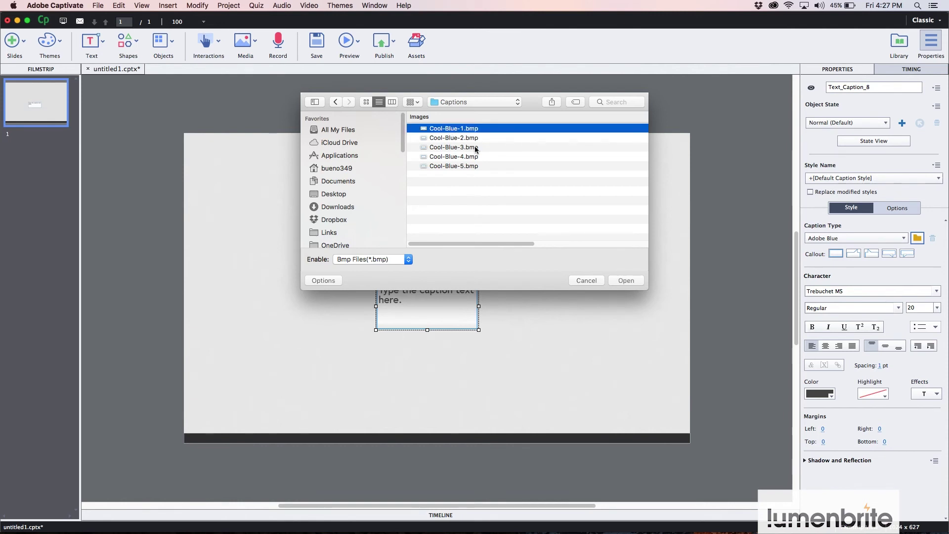
{"action": "left_click", "coordinate": [631, 279]}
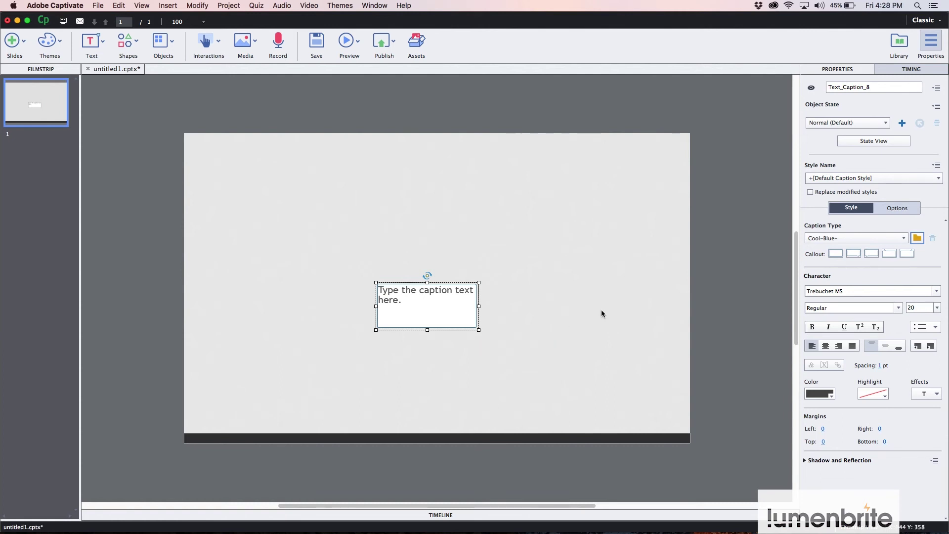
Try the other Cool-Blue callout variants on the caption, ending on the one with the pointer at its upper-left corner
{"action": "left_click", "coordinate": [852, 254]}
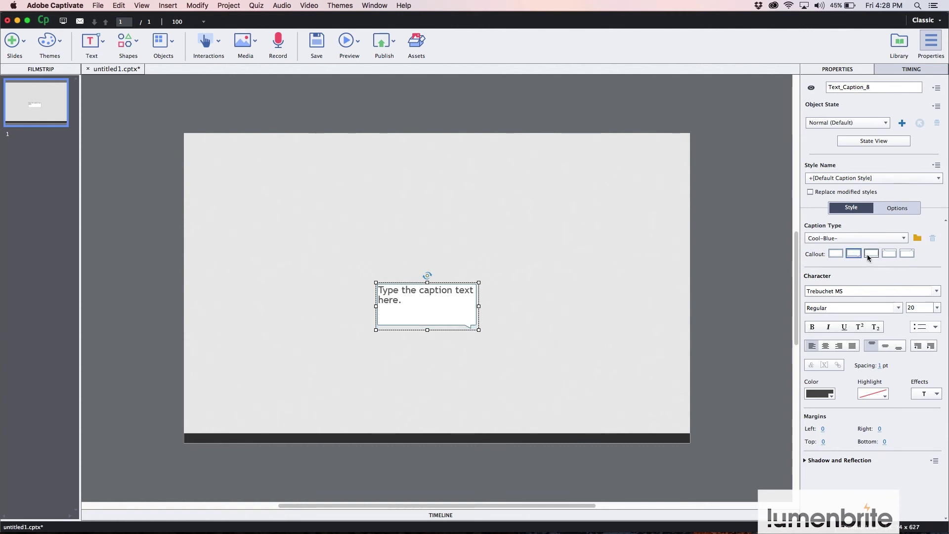
{"action": "left_click", "coordinate": [872, 254]}
{"action": "left_click", "coordinate": [892, 254]}
{"action": "left_click", "coordinate": [901, 254]}
{"action": "left_click", "coordinate": [890, 254]}
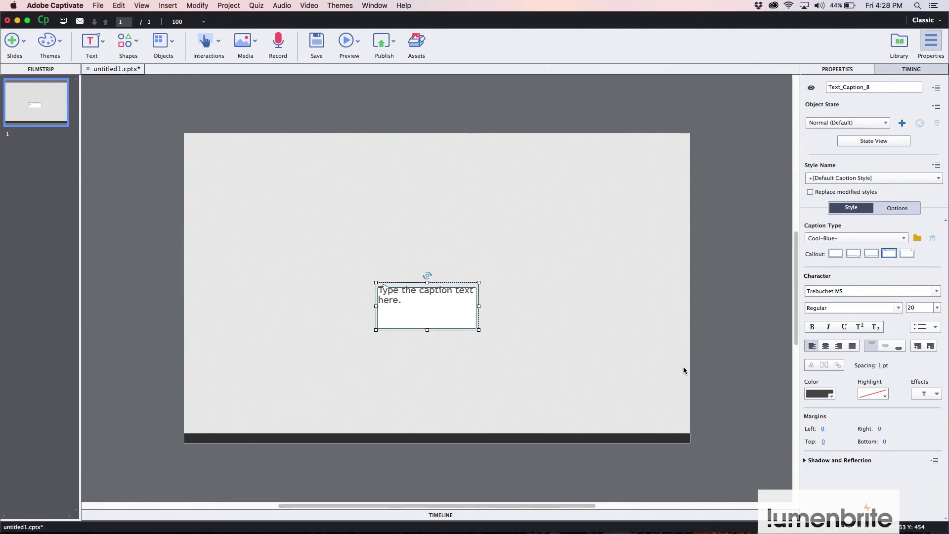
Set the caption's left margin to 3 and its top margin to 15, and deselect it
{"action": "left_click", "coordinate": [823, 429]}
{"action": "type", "text": "3"}
{"action": "left_click", "coordinate": [823, 441]}
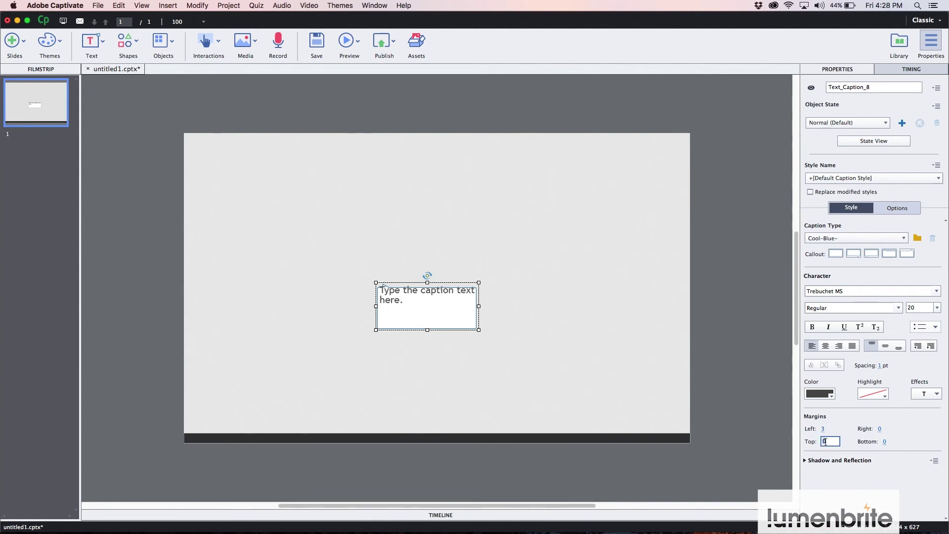
{"action": "type", "text": "15"}
{"action": "key", "text": "Tab"}
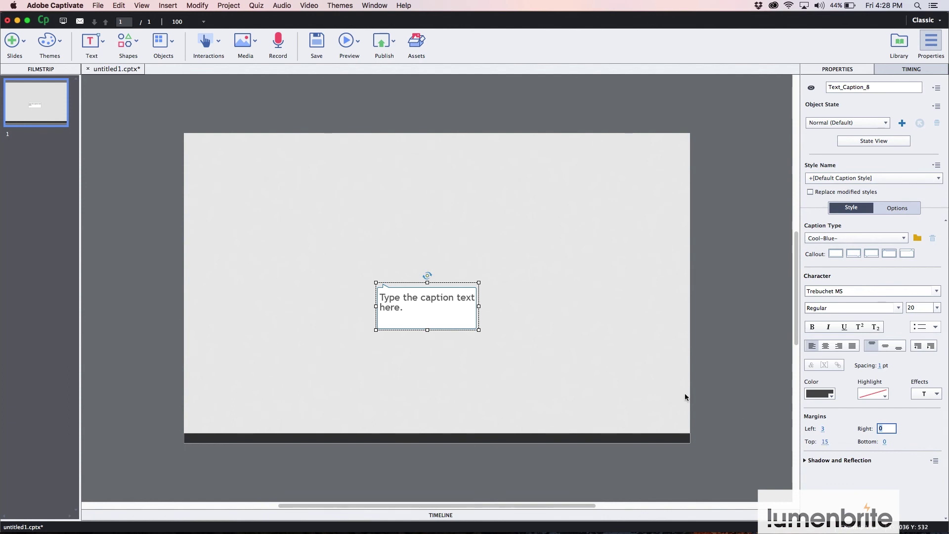
{"action": "left_click", "coordinate": [599, 383]}
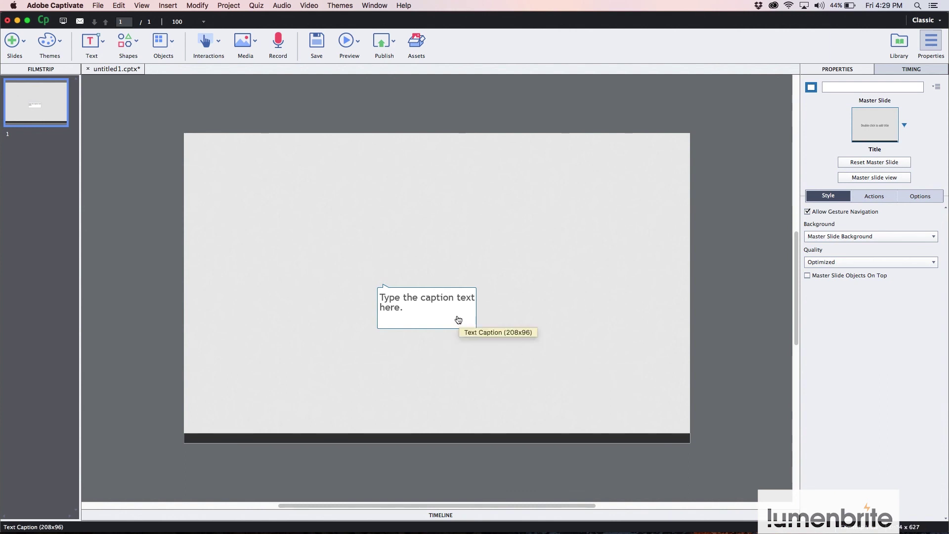
Change the text caption's type to Adobe Blue and delete the unused Cool-Blue- caption images
{"action": "left_click", "coordinate": [442, 310]}
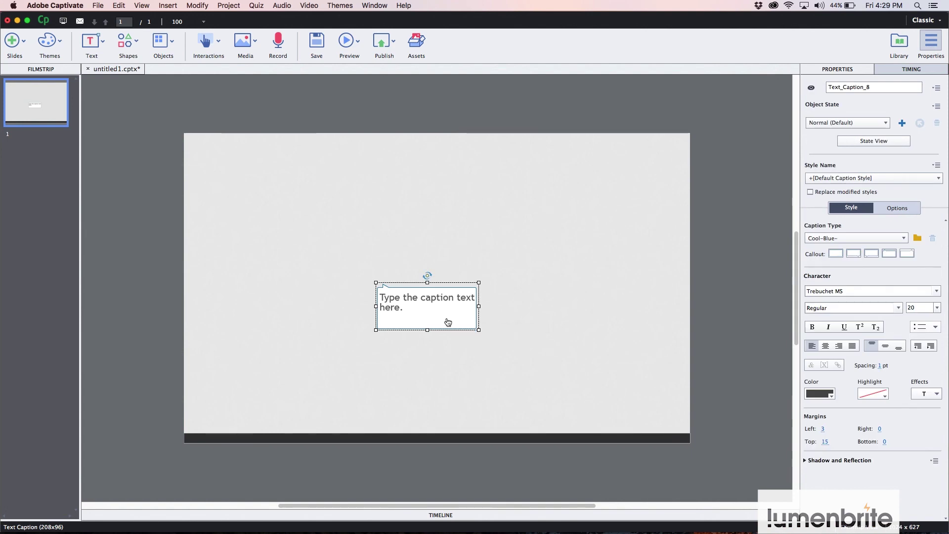
{"action": "left_click", "coordinate": [873, 238]}
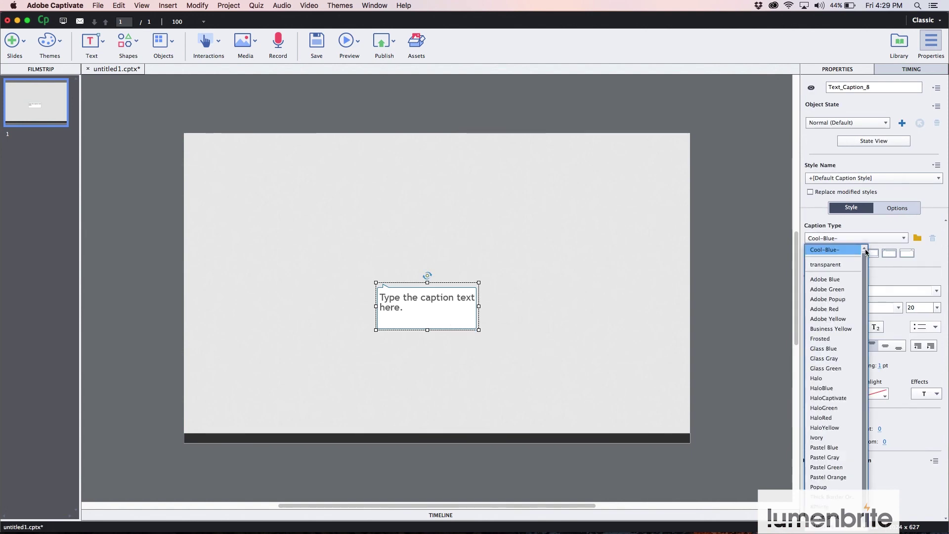
{"action": "left_click", "coordinate": [847, 277]}
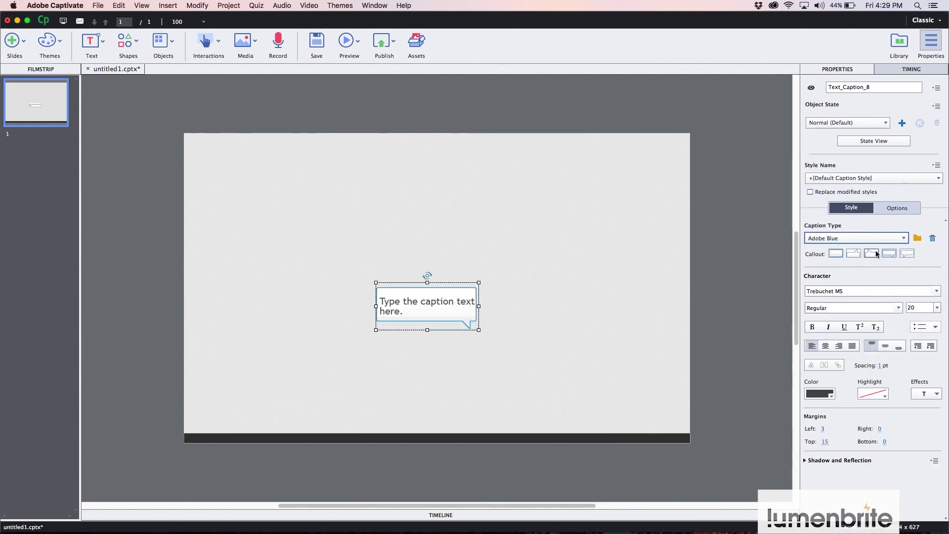
{"action": "left_click", "coordinate": [932, 240]}
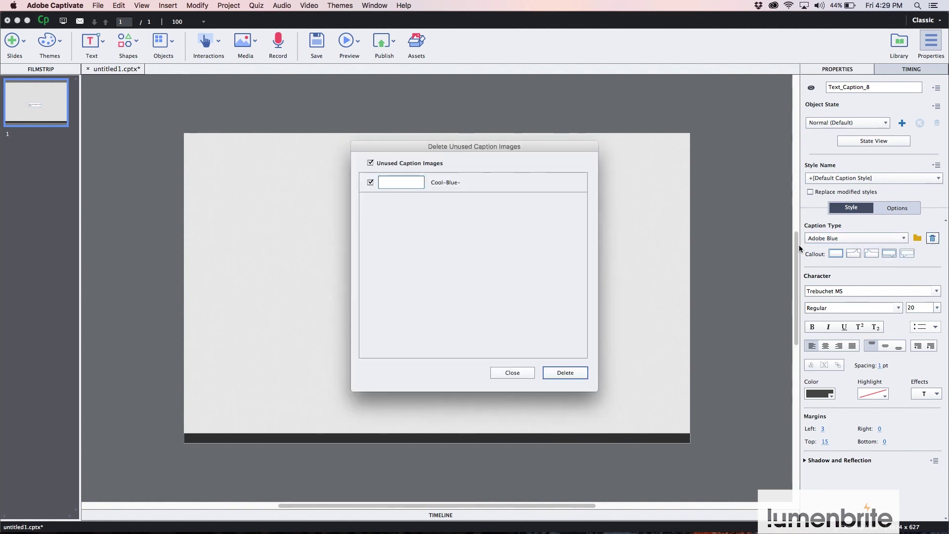
{"action": "left_click", "coordinate": [435, 185]}
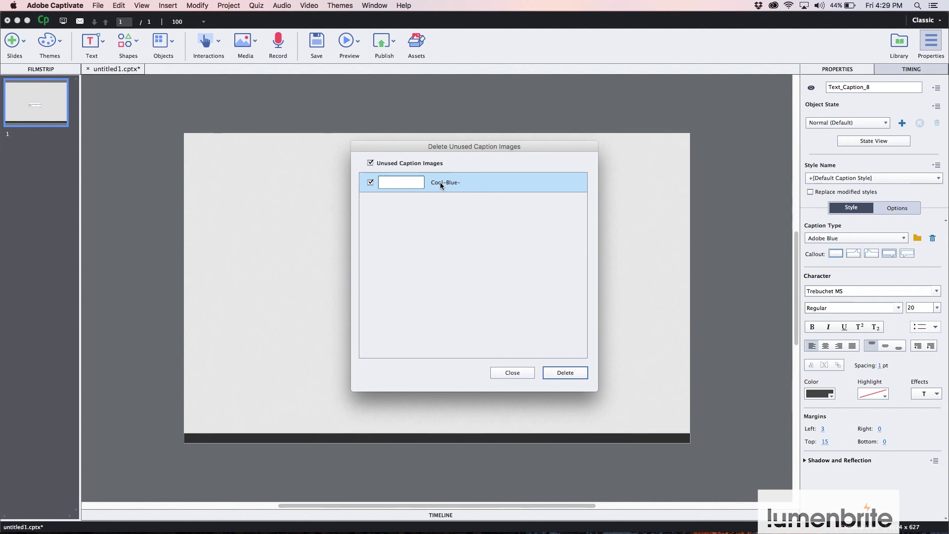
{"action": "left_click", "coordinate": [568, 373]}
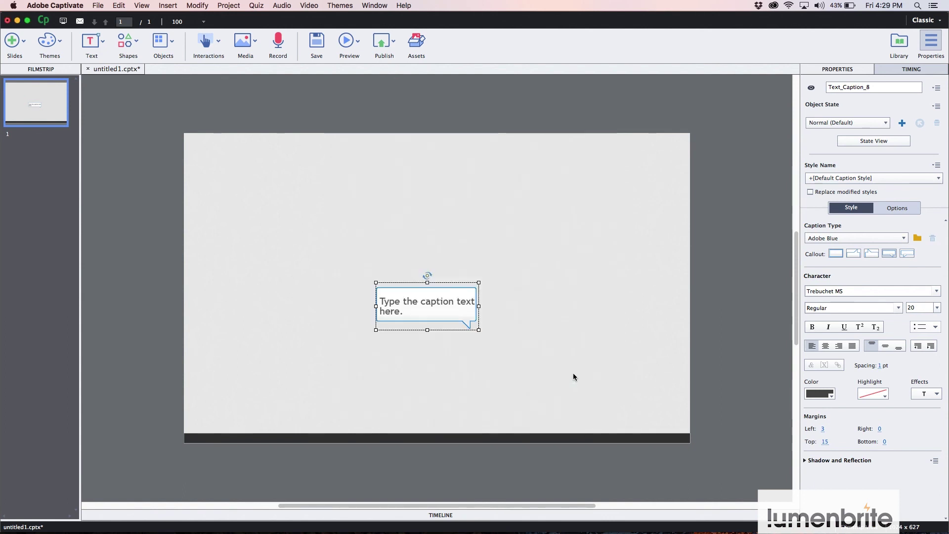
Load Cool-Blue-1.bmp from the Captions folder again as the text caption's caption type
{"action": "left_click", "coordinate": [916, 238]}
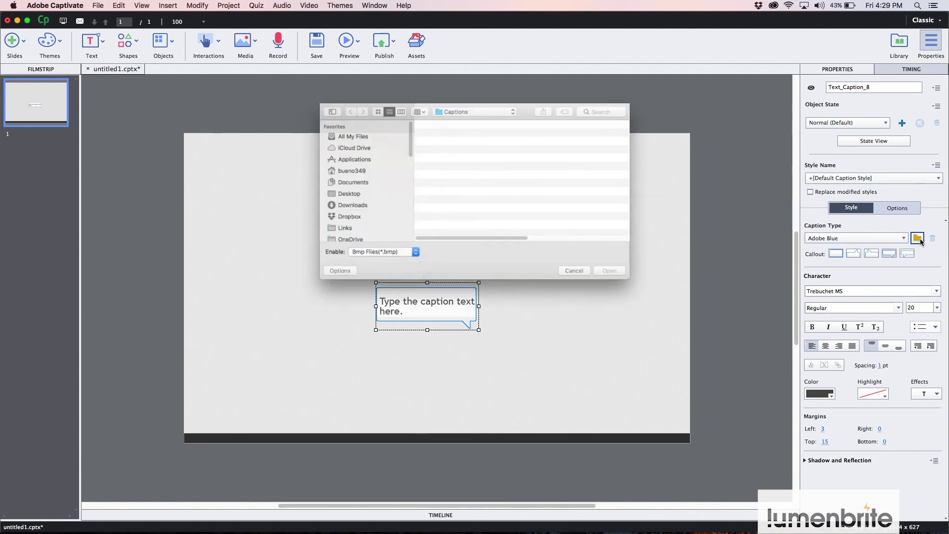
{"action": "left_click", "coordinate": [459, 129]}
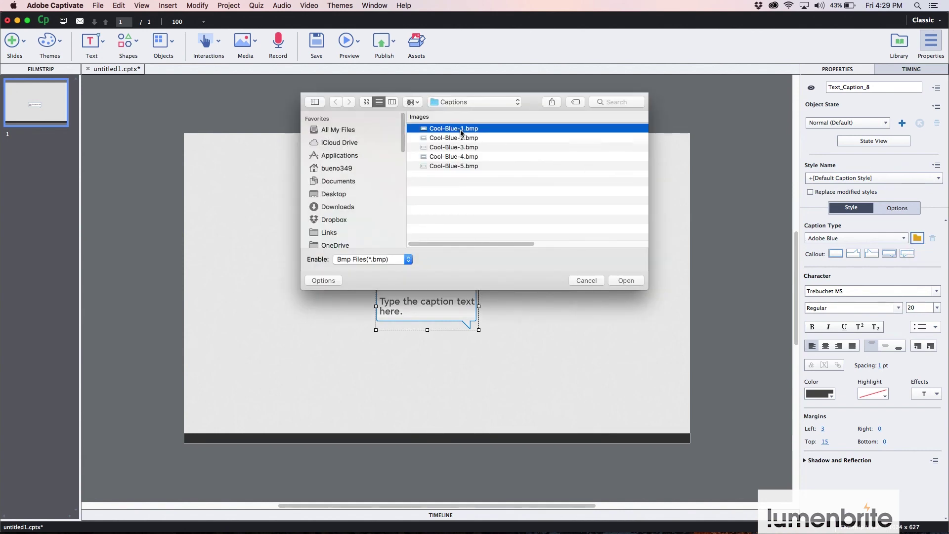
{"action": "left_click", "coordinate": [629, 279]}
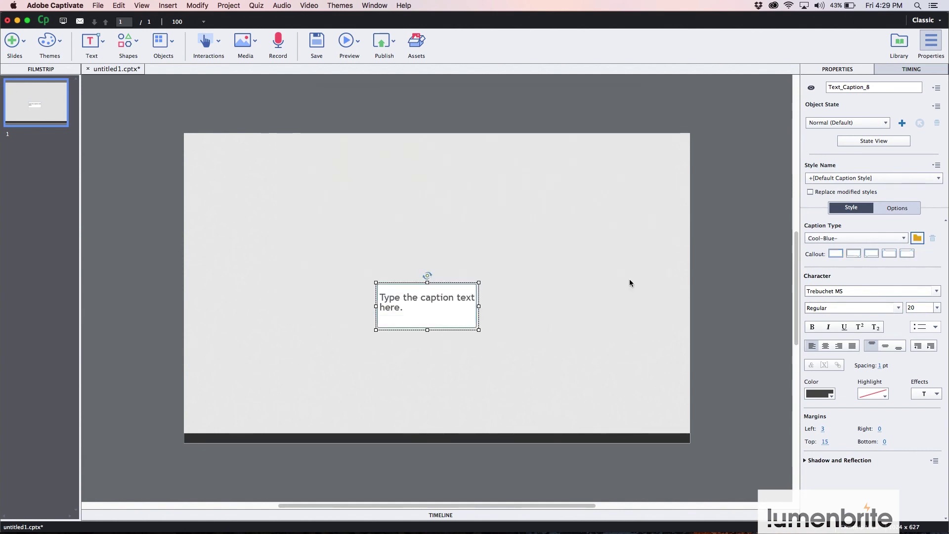